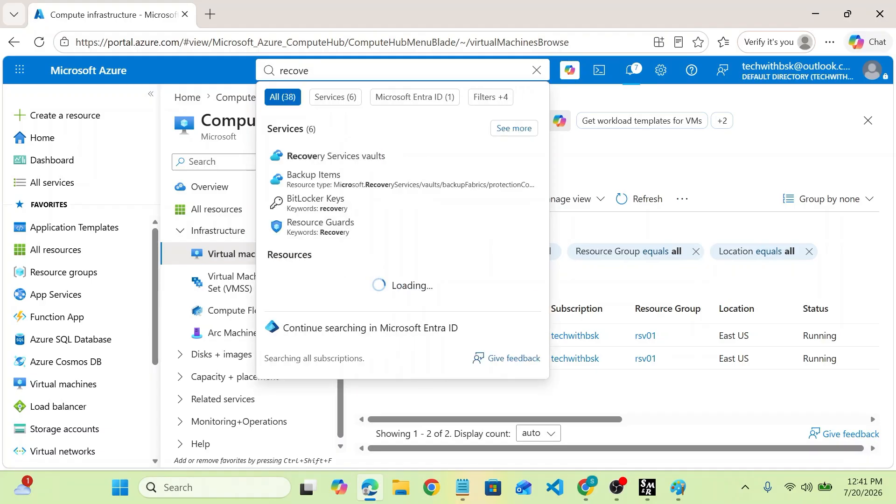
Step: Find Recovery Services vaults in the Azure services and start creating a new vault
text(ry)
click(317, 154)
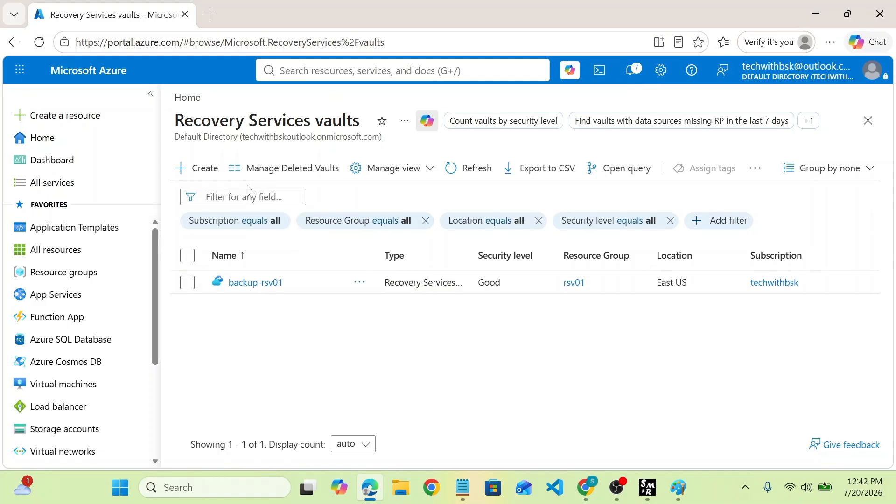
click(200, 168)
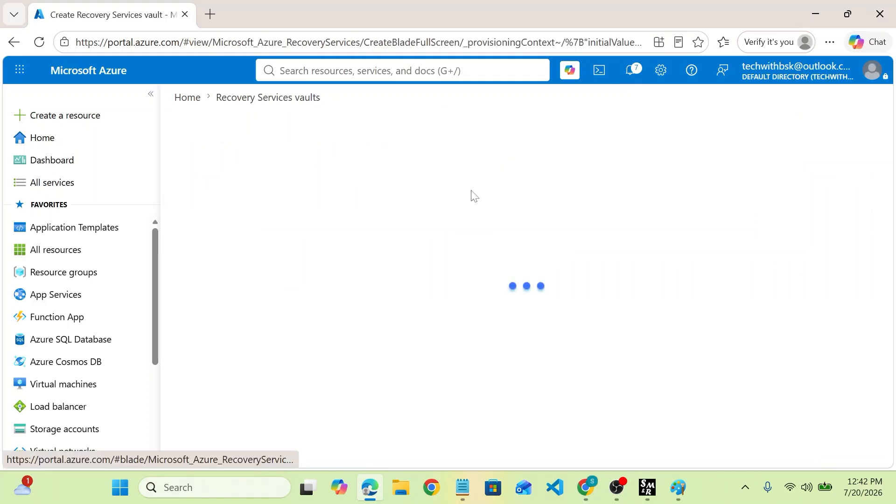
Step: Create a new resource group named rsv03 for the vault
scroll(390, 283, down, 2)
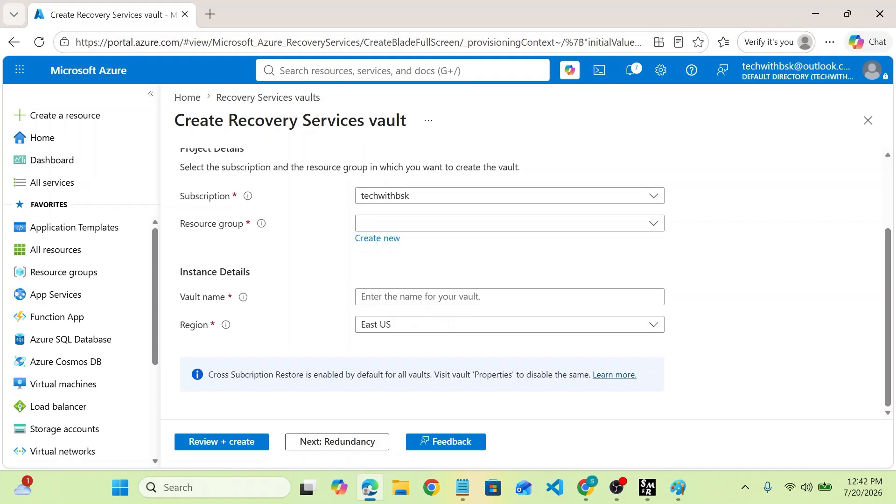
click(383, 240)
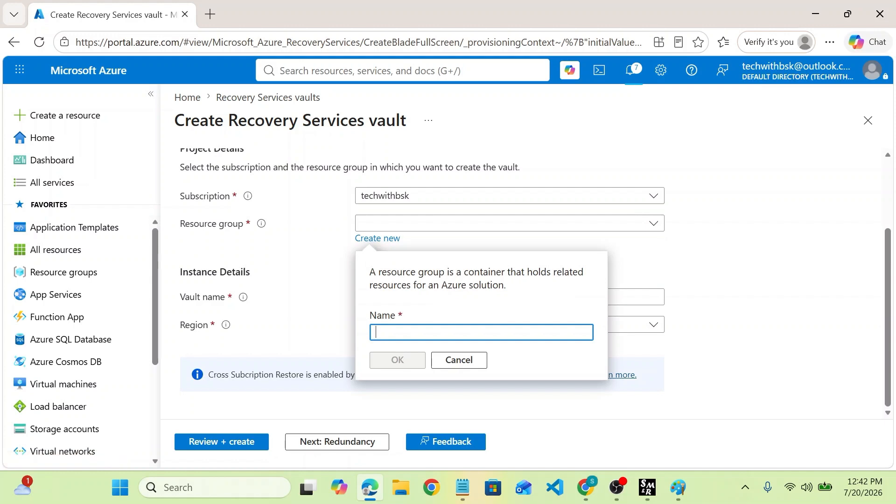
text(rsv03)
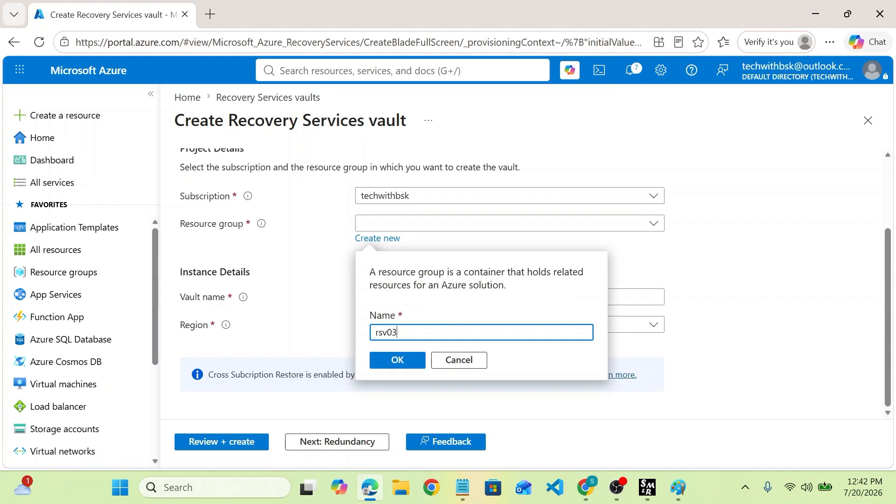
click(405, 360)
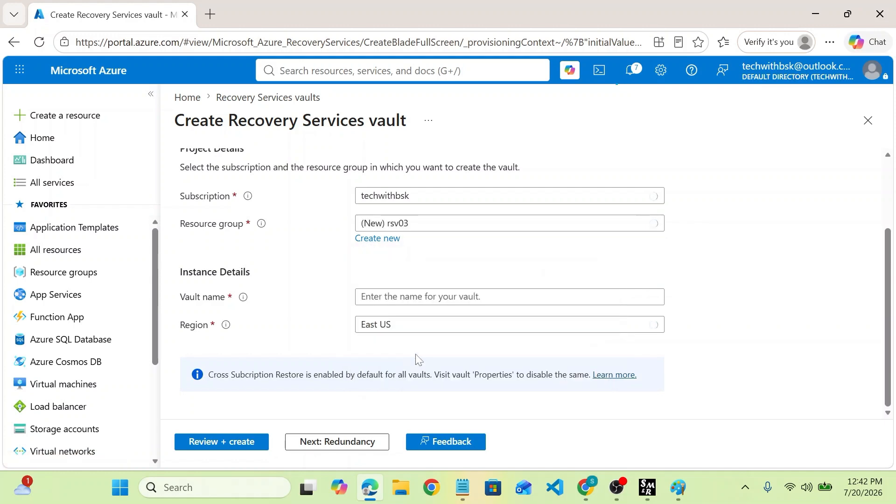
Step: Name the vault RS-rsv03 and set its region to West US
click(425, 296)
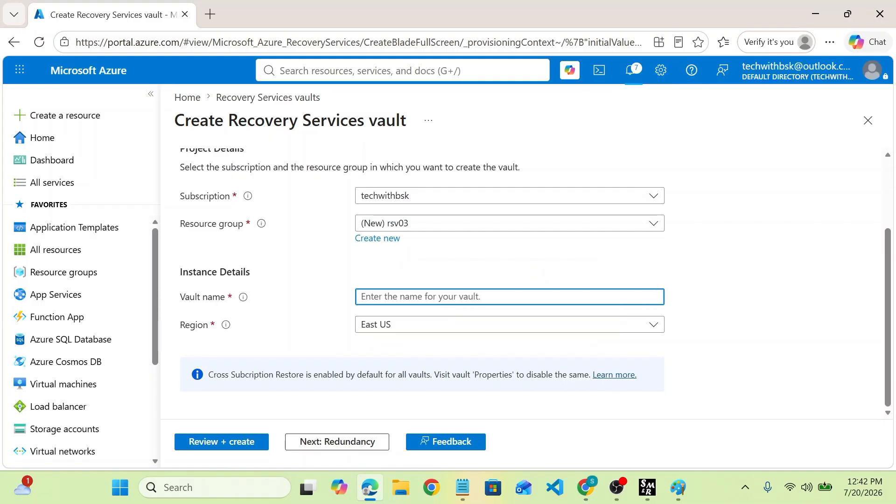
text(RS-rsv)
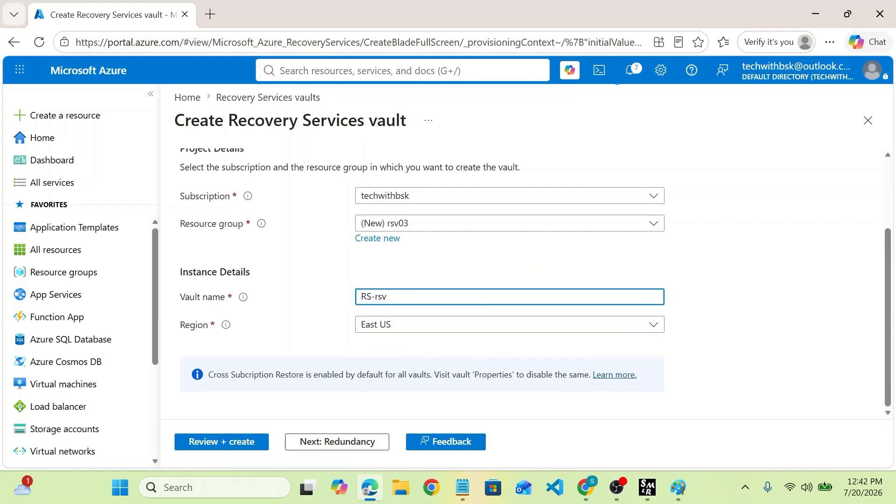
text(03)
click(411, 326)
text(esa)
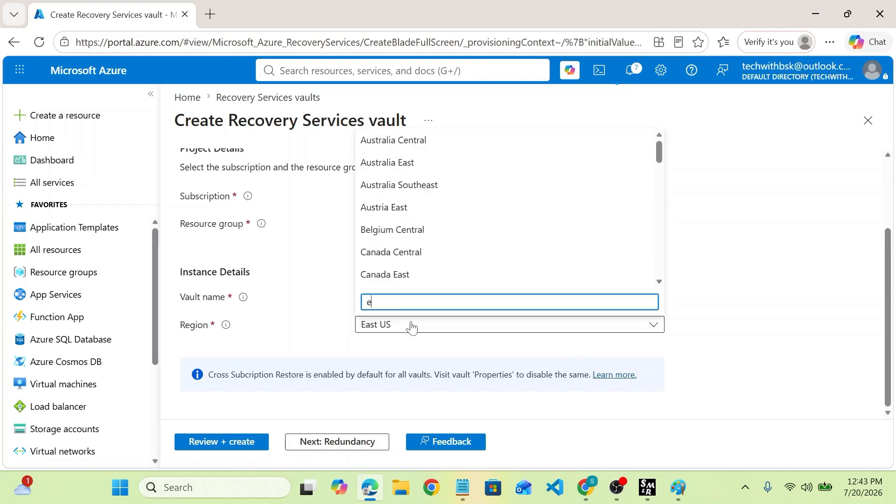
key(BackSpace)
key(BackSpace)
key(BackSpace)
text(west)
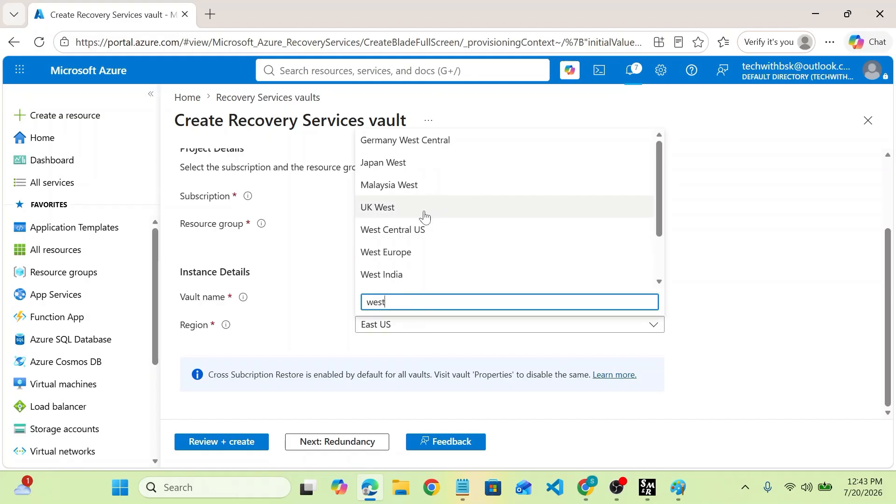
scroll(424, 219, down, 2)
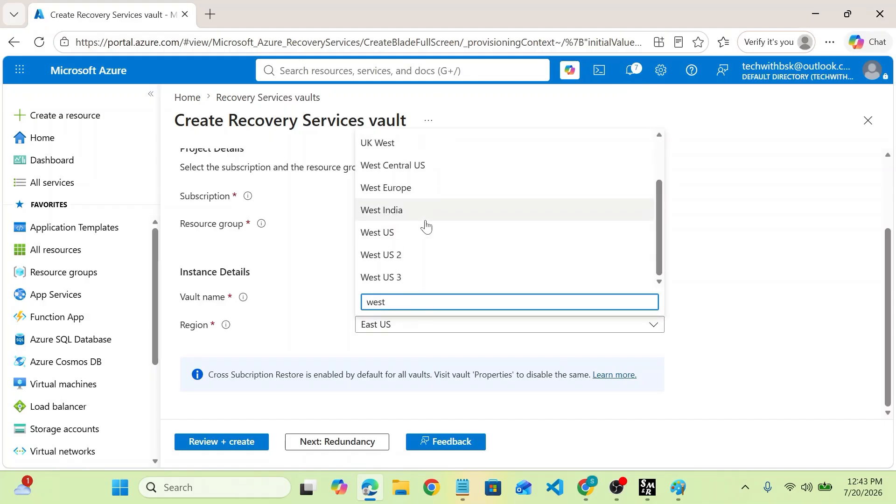
click(405, 236)
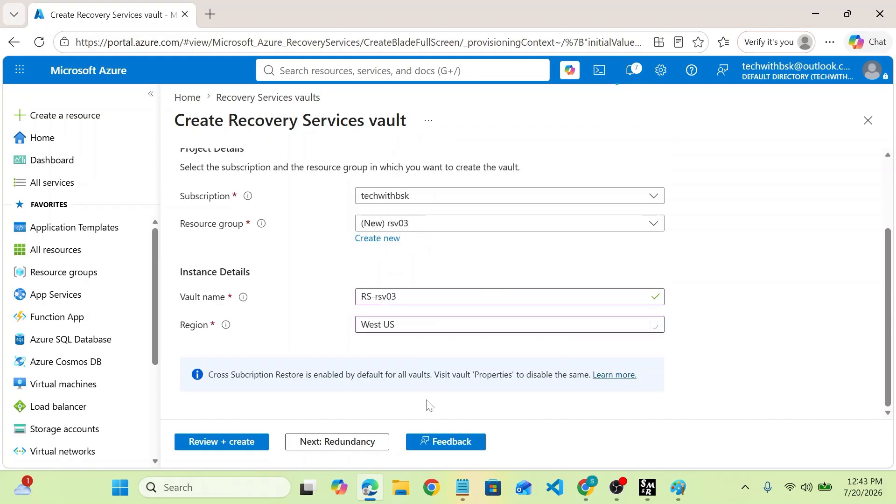
Step: Set the vault's backup storage redundancy to Locally-redundant
click(344, 443)
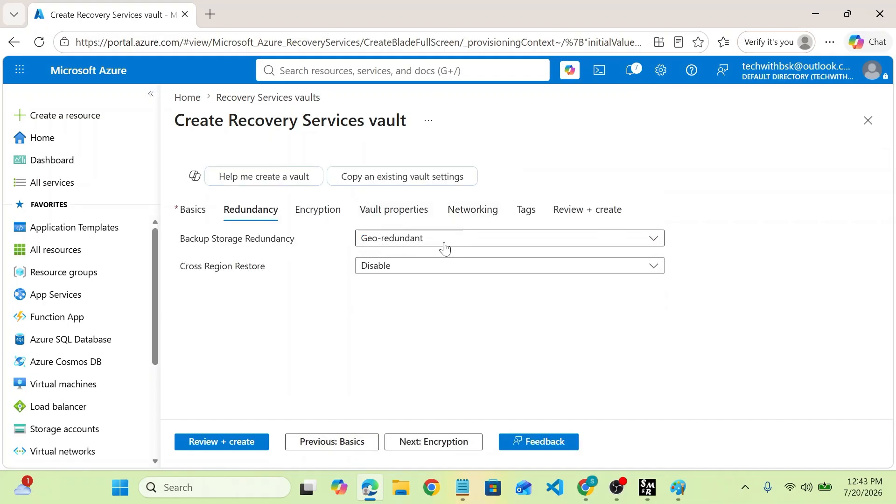
click(444, 242)
click(427, 256)
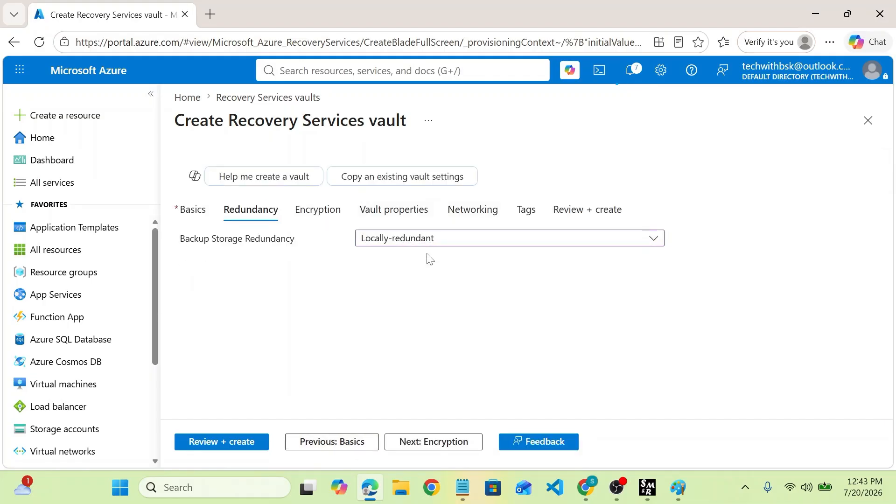
Step: Keep the default encryption and immutability settings, and submit the vault for deployment
click(426, 441)
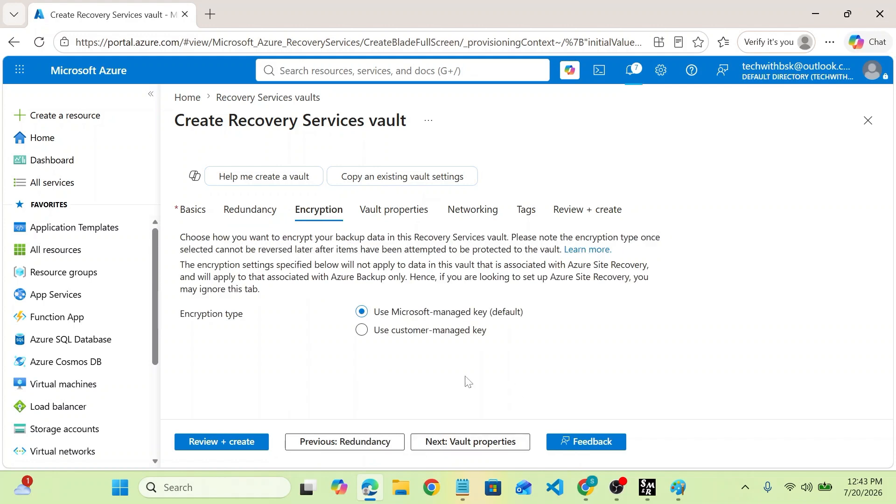
click(461, 443)
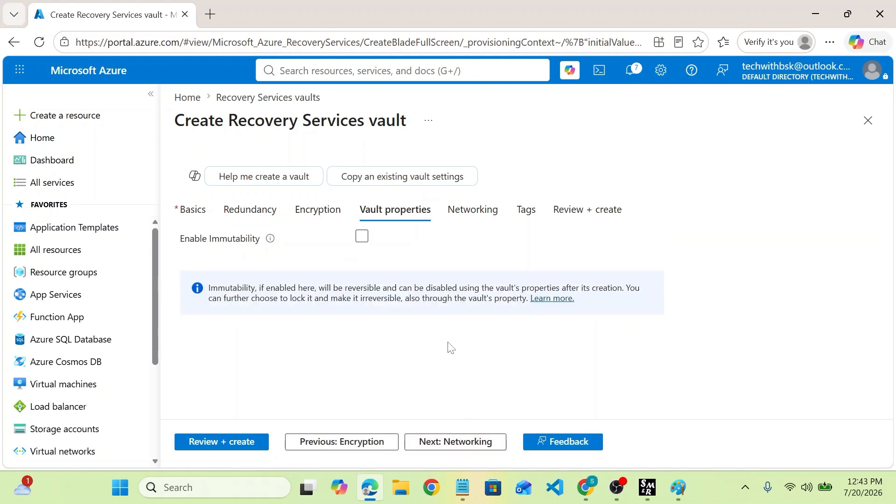
click(255, 447)
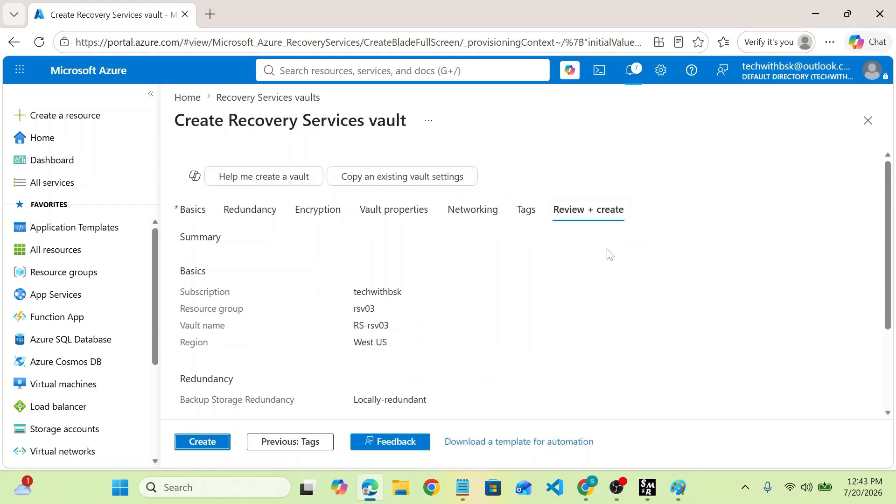
click(222, 449)
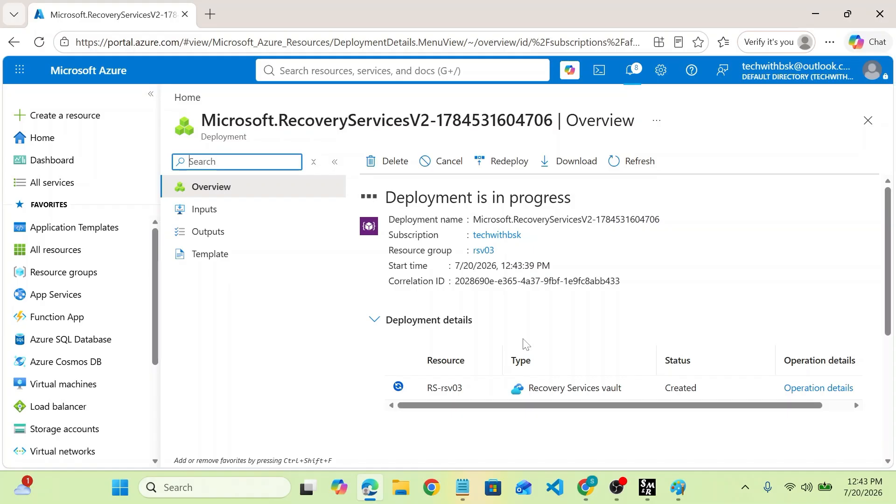
scroll(524, 344, down, 4)
scroll(523, 345, up, 3)
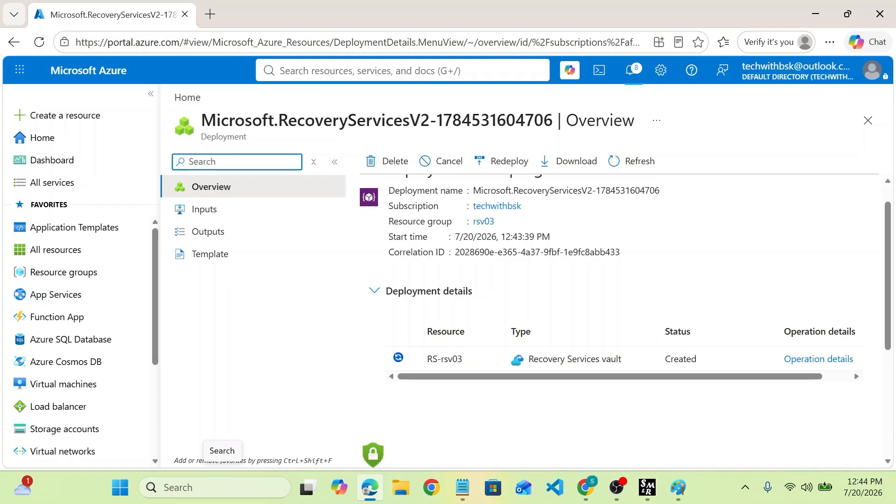
Step: Open Paint with a blank canvas and maximize its window
click(224, 487)
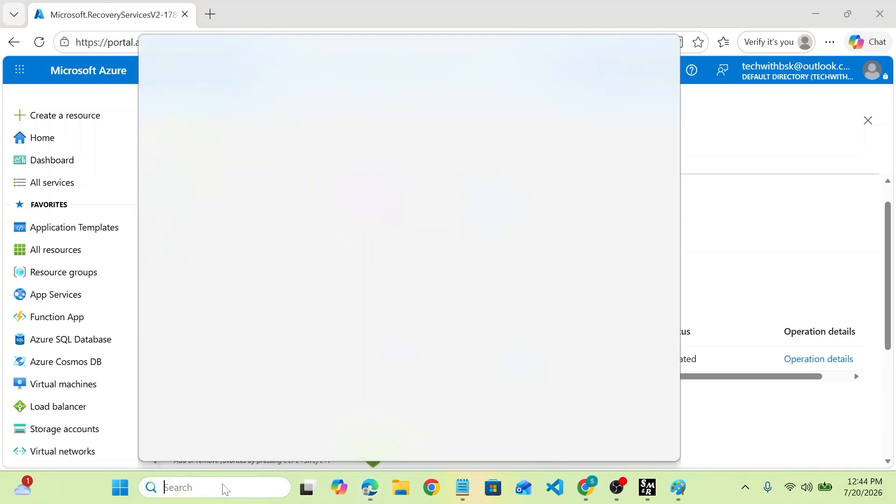
text(pain)
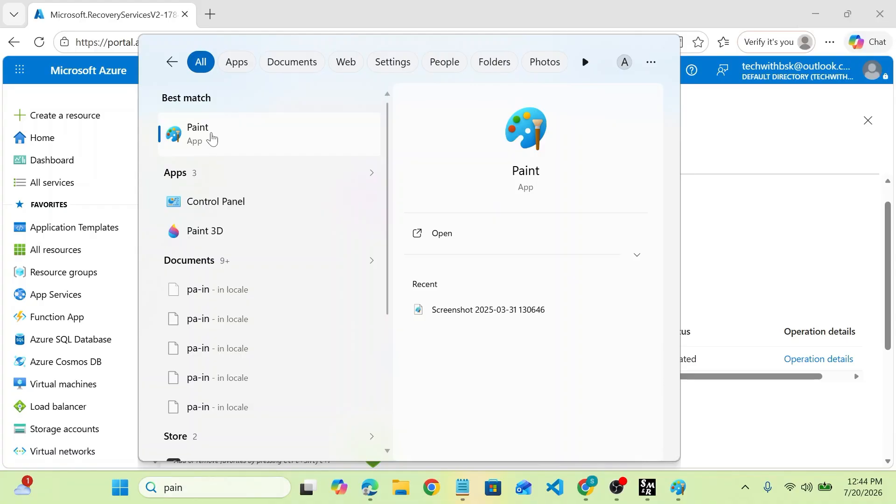
click(212, 139)
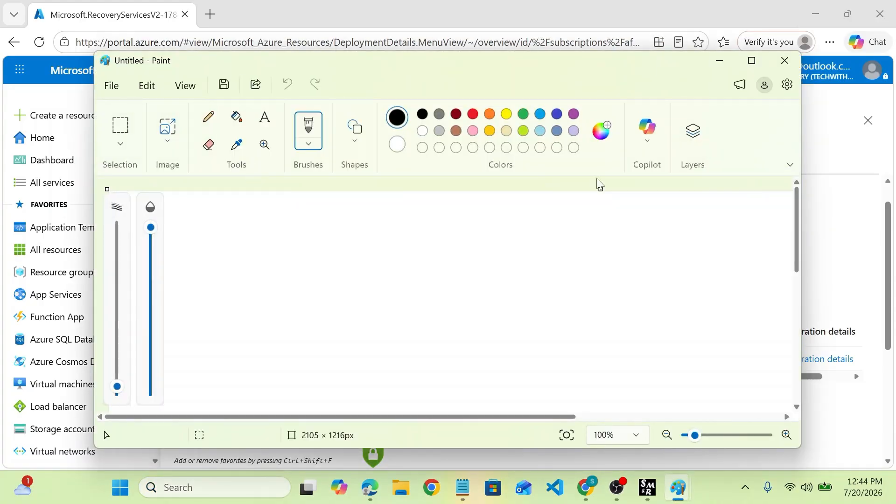
click(751, 60)
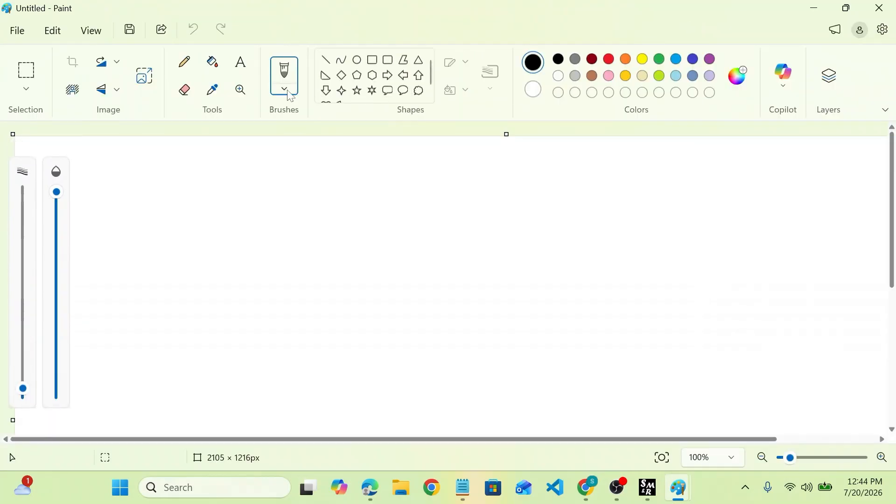
Step: Draw a rectangle about 501 × 341 px on the canvas's left part and a second one about 221 × 158 px inside it
click(374, 61)
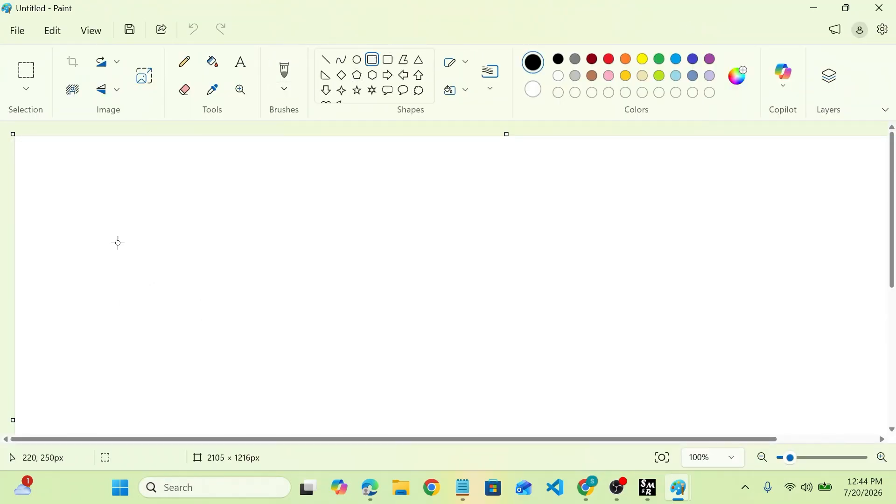
drag(118, 238, 352, 398)
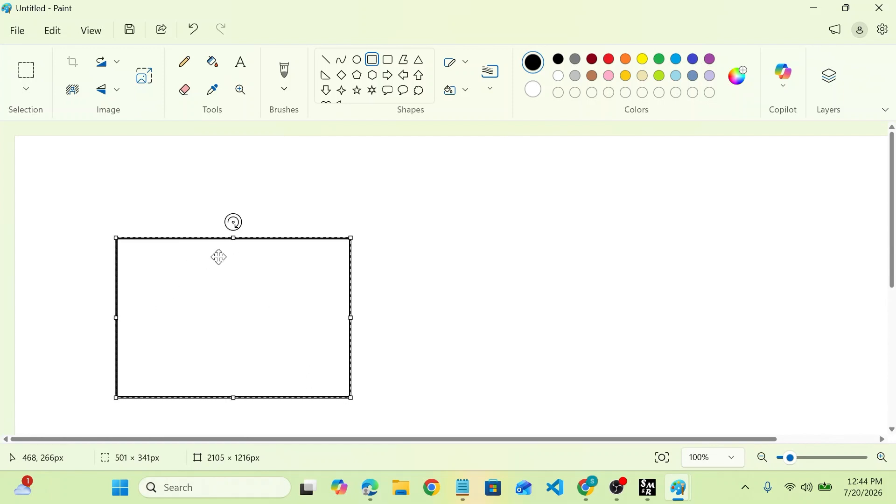
click(374, 62)
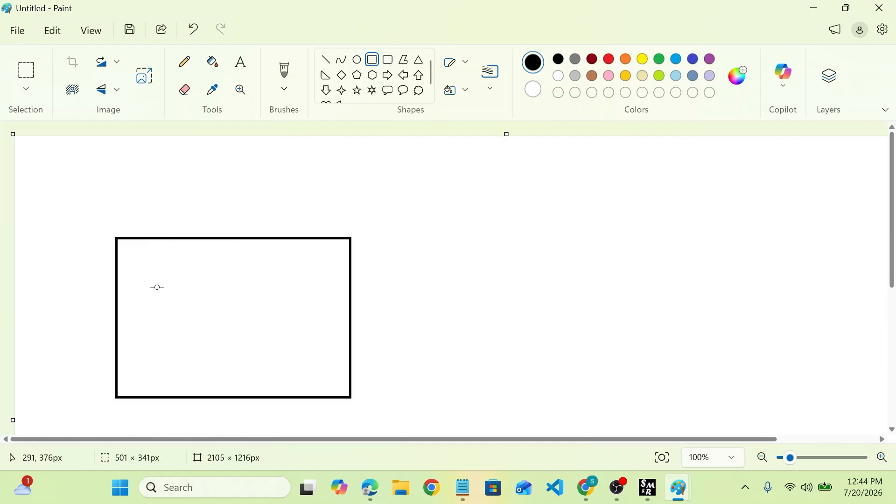
drag(140, 278, 245, 352)
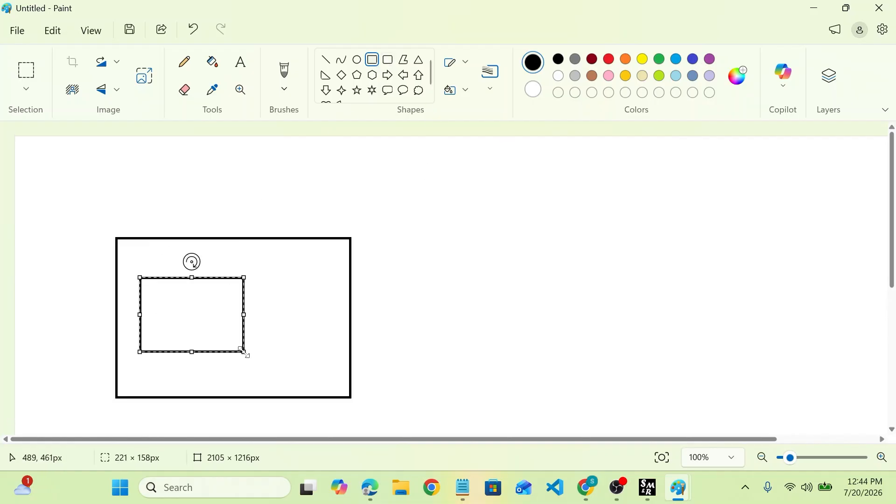
Step: Draw a triangle about 45 × 54 px beneath the inner rectangle and a hexagon about 116 × 105 px in the outer rectangle's upper-right corner
click(418, 60)
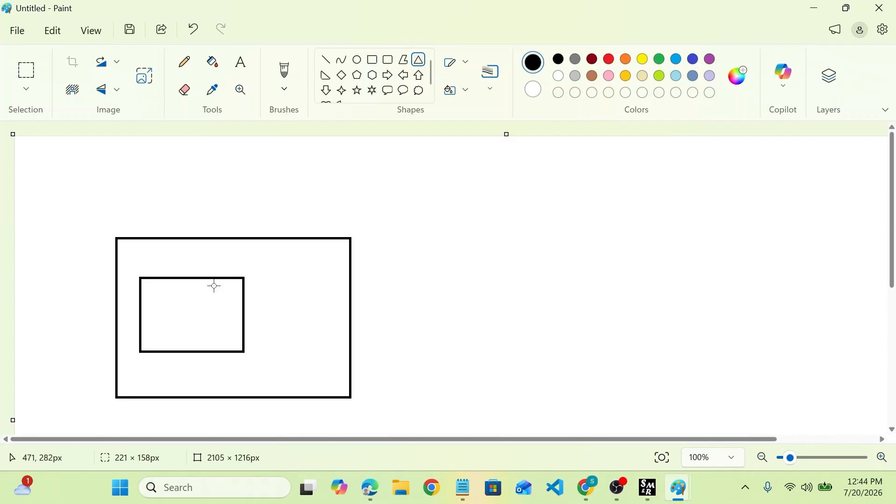
drag(183, 352, 203, 377)
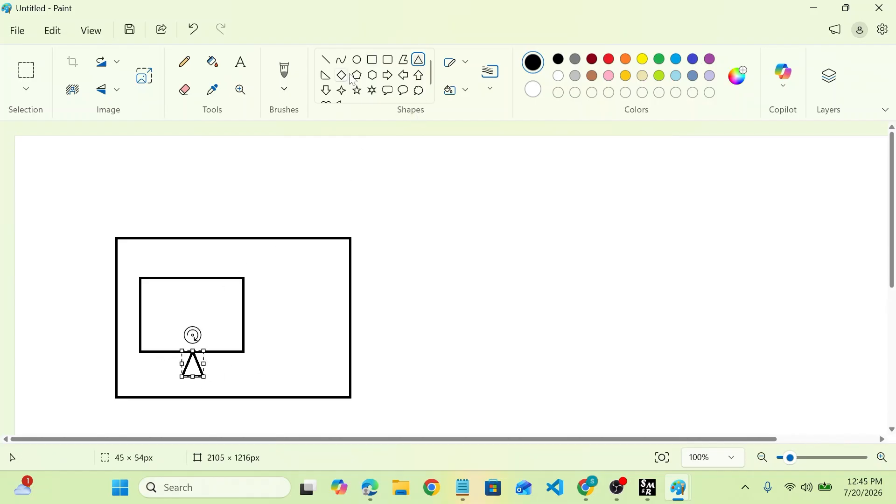
click(372, 74)
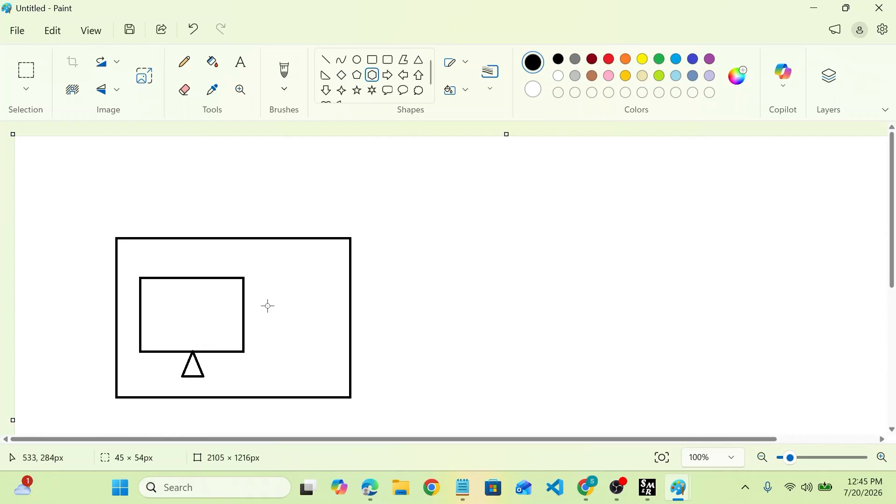
drag(277, 250, 332, 300)
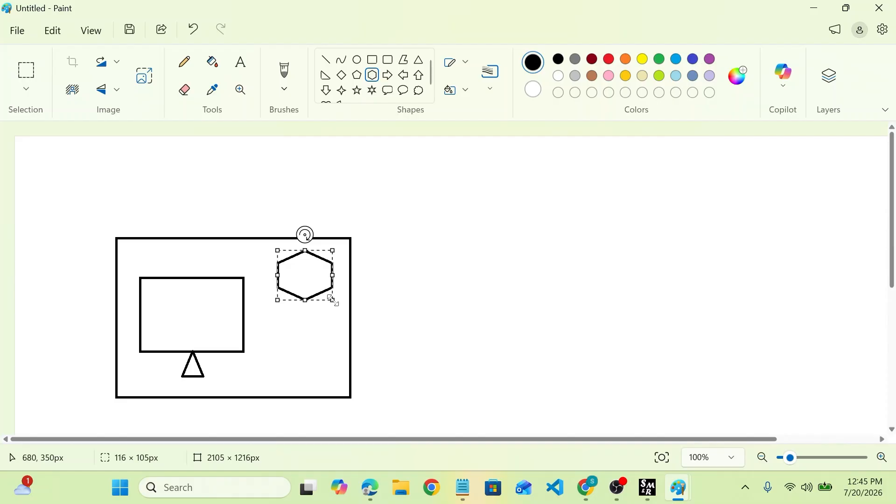
click(426, 188)
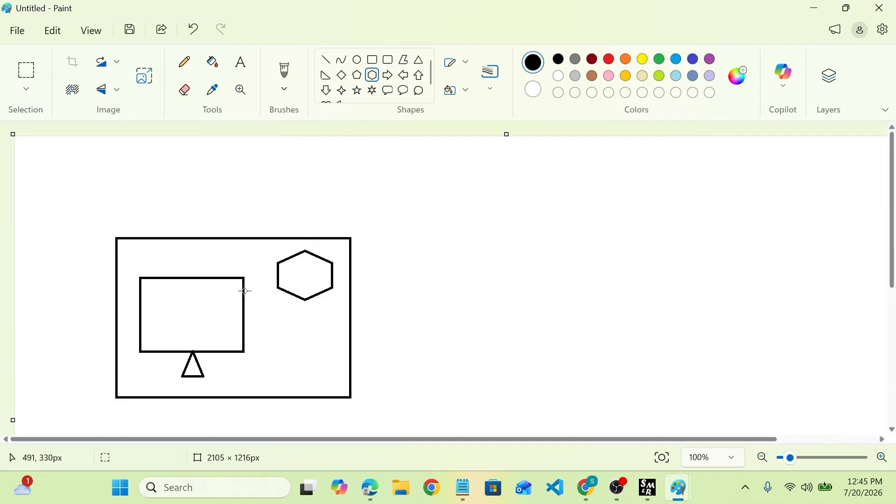
Step: Draw a flat hexagon about 51 × 11 px beside the inner rectangle and a line from that rectangle's right edge to the large hexagon's bottom
drag(245, 291, 269, 285)
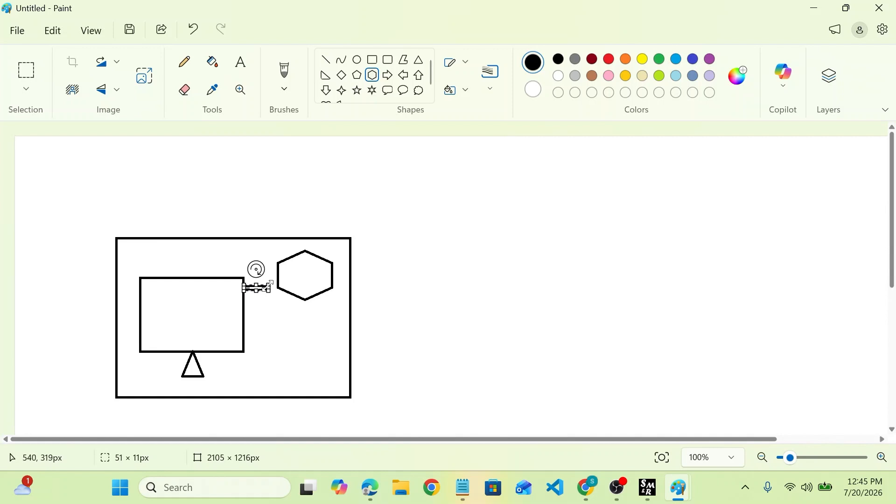
click(328, 62)
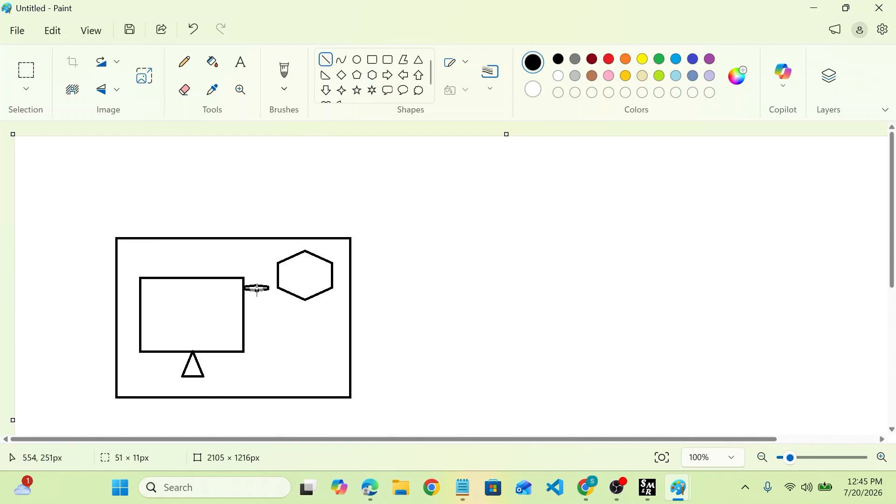
mouse_move(243, 316)
mouse_down()
mouse_move(309, 320)
mouse_move(307, 302)
mouse_up()
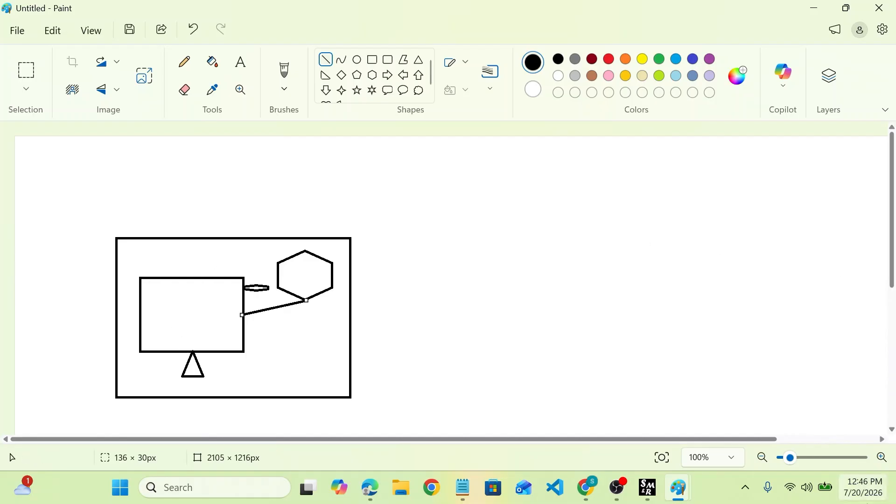
Step: View July 2026 in the system calendar and return to the drawing
click(873, 487)
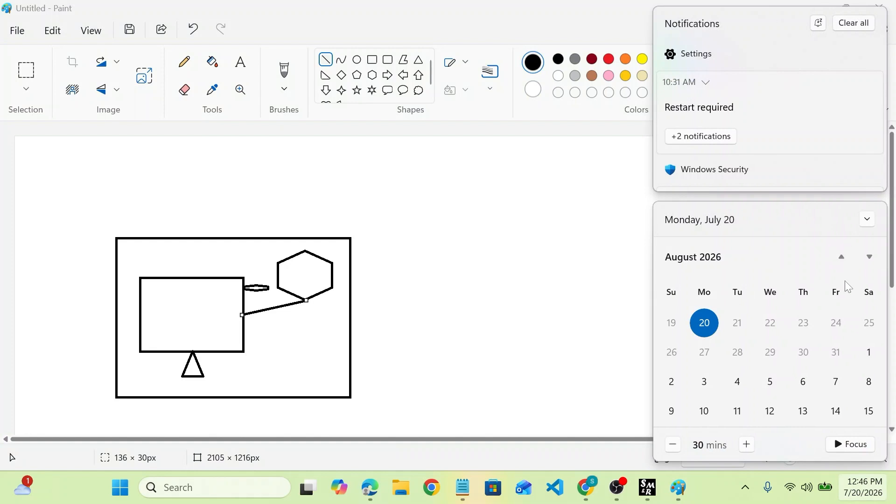
click(841, 262)
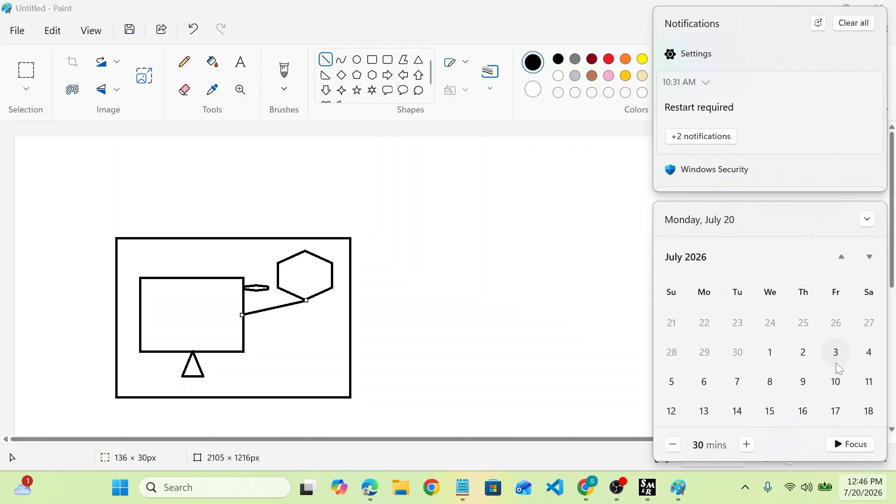
click(432, 287)
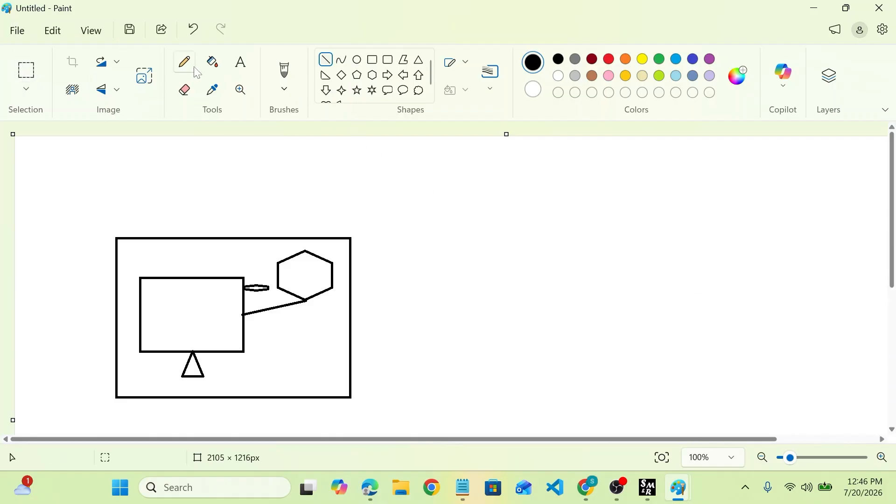
Step: Add the text "schedule backup: 11pm" in the blank area beside the diagram and widen its text box to about 416 px
click(240, 65)
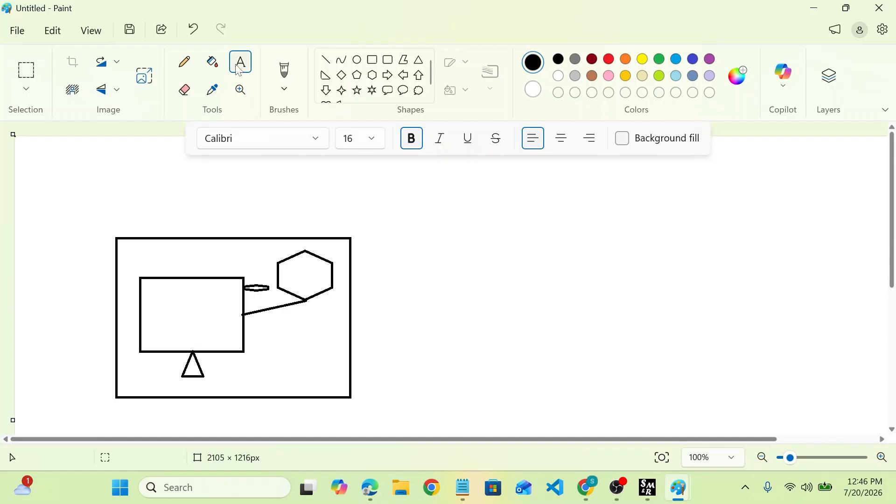
click(548, 251)
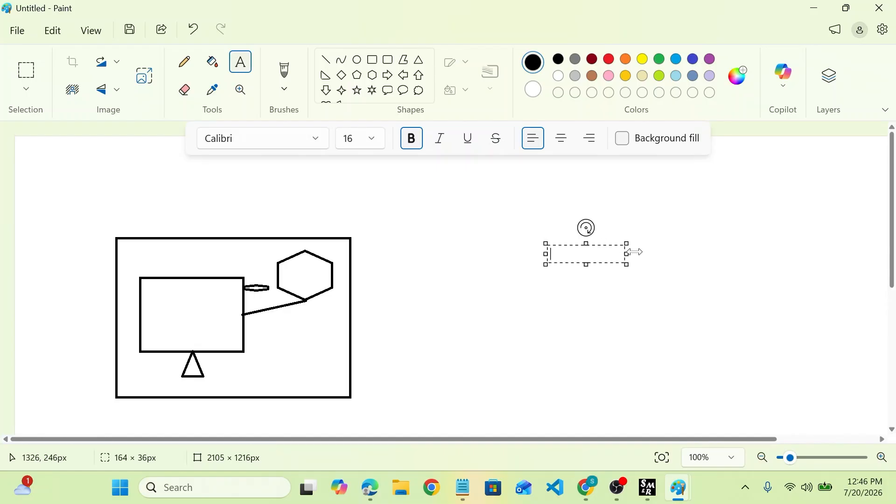
text(schedule backup: 11pm)
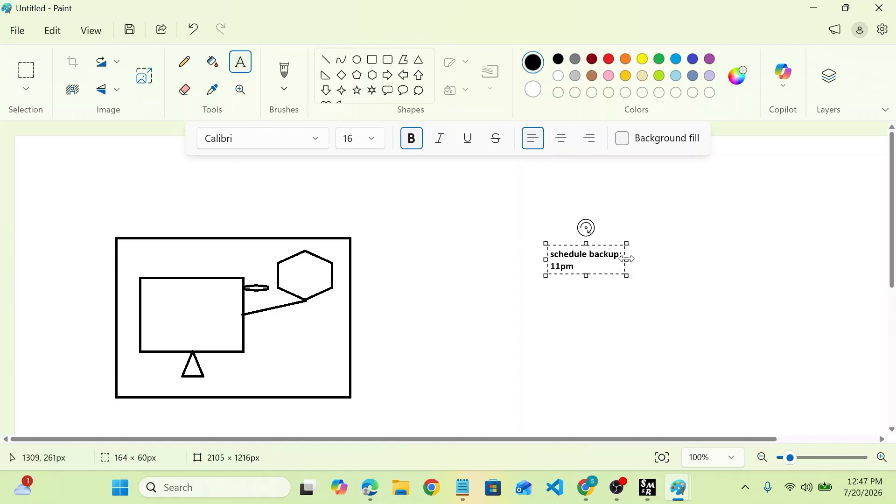
drag(626, 258, 744, 260)
Step: Add a second line reading "ondemand backup" beneath the schedule backup text
key(Return)
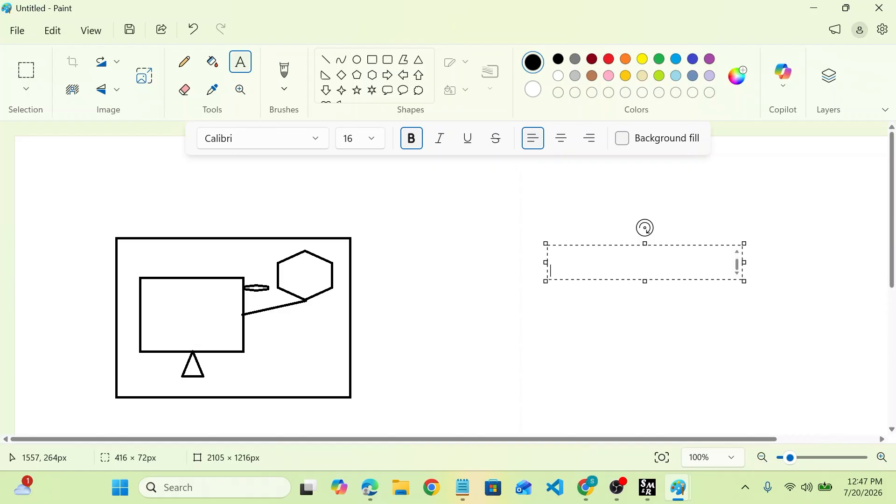
key(BackSpace)
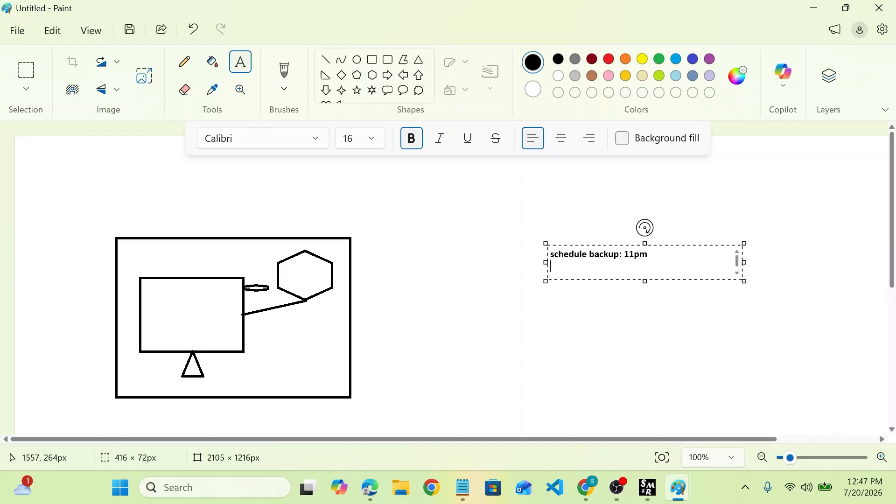
text(ondemad)
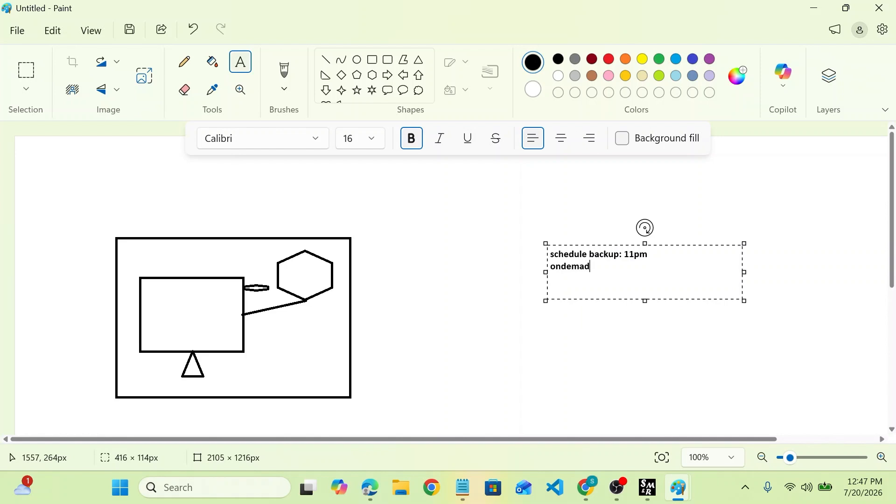
text( backup)
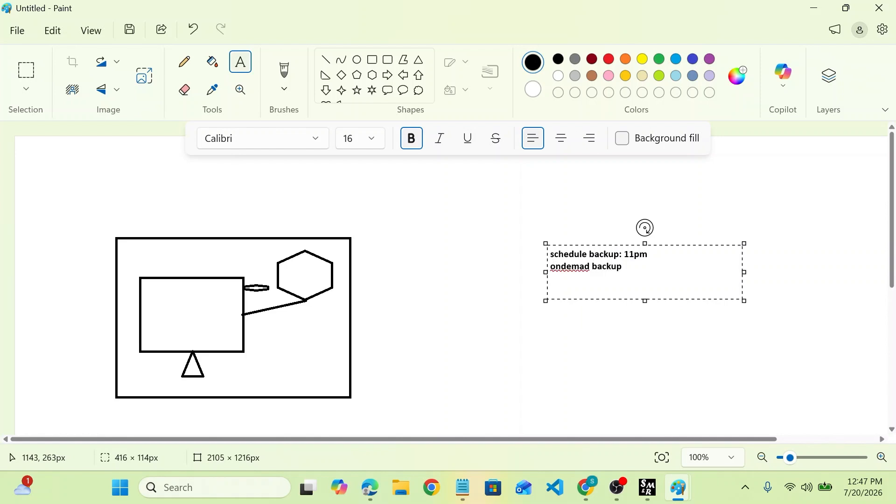
text(n)
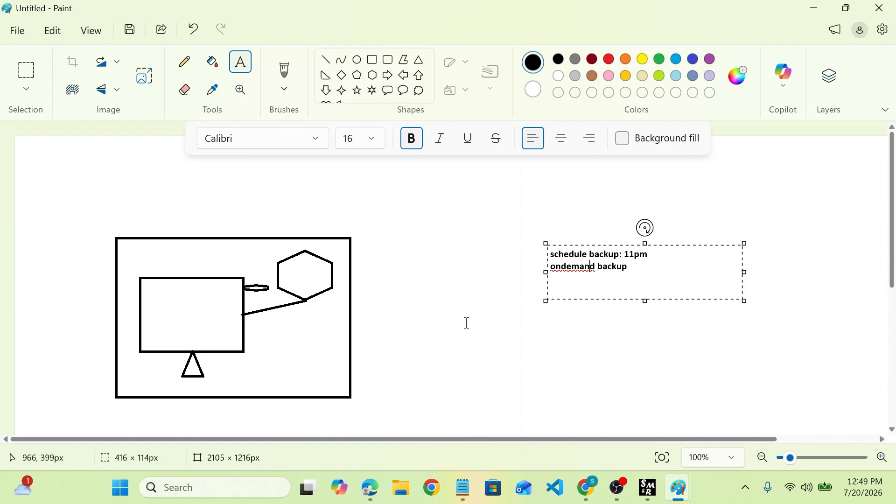
Step: Switch to the Azure portal in Edge, go to the deployed RS-rsv03 vault and open its Site Recovery page
click(369, 486)
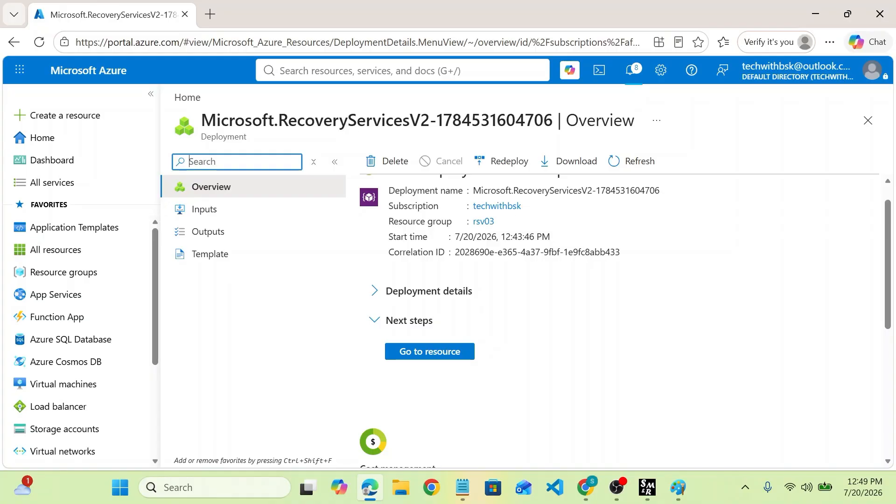
click(429, 352)
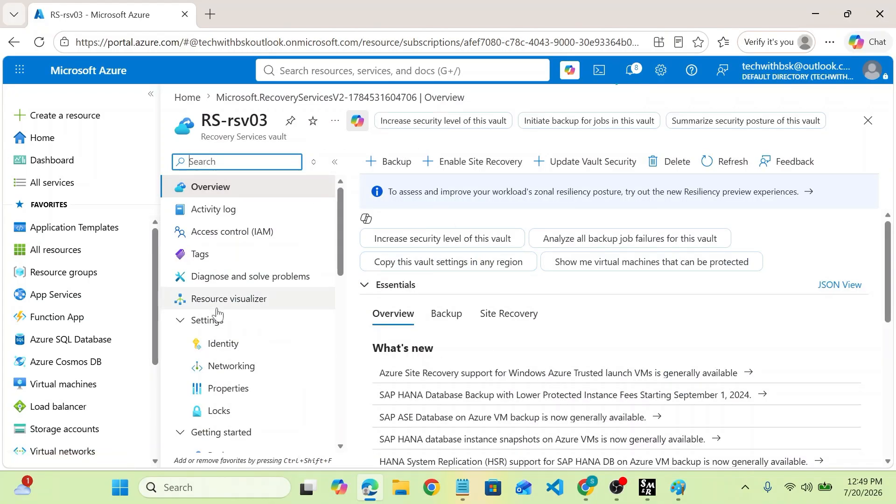
scroll(224, 280, down, 5)
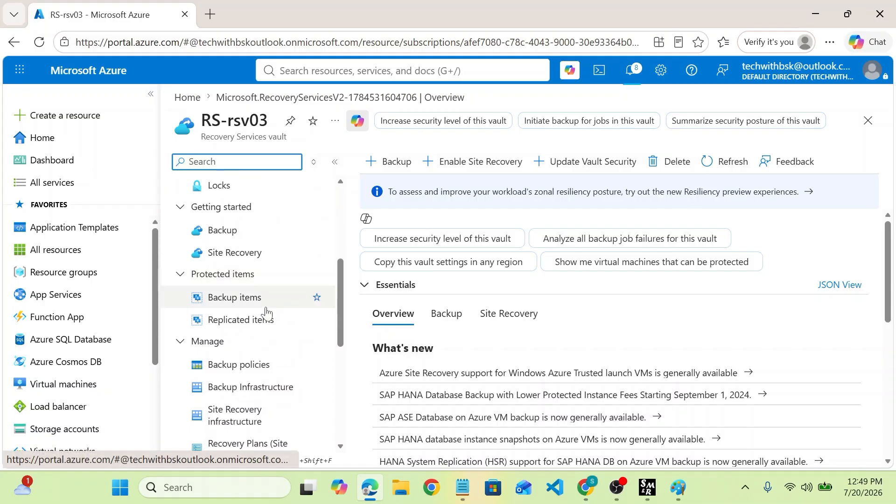
scroll(259, 306, up, 1)
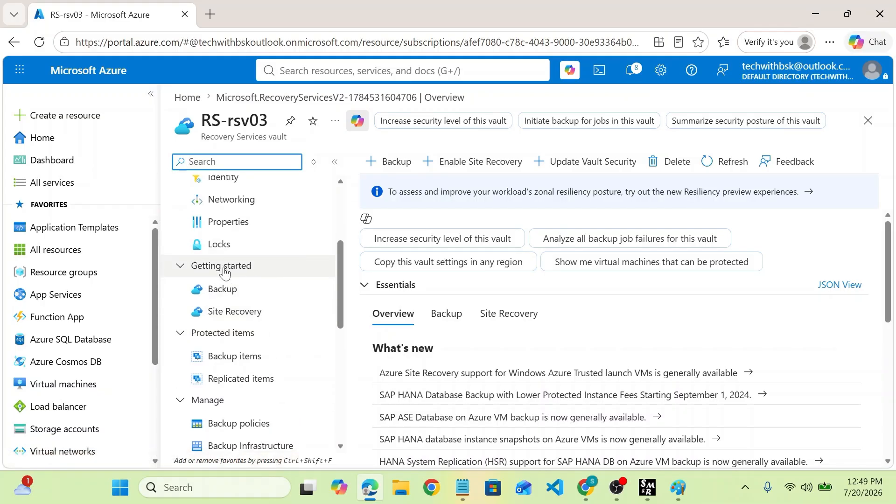
click(249, 311)
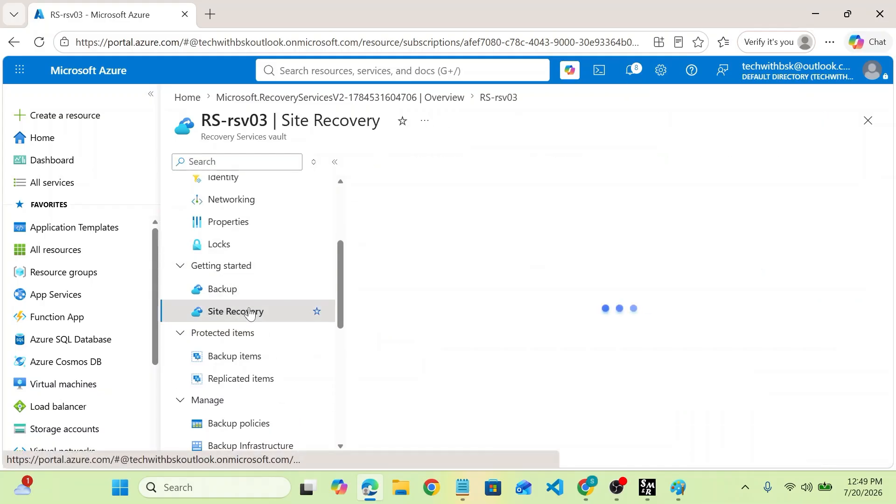
Step: Examine the Site Recovery options for Azure virtual machines, VMware machines and Hyper-V machines
scroll(468, 365, down, 3)
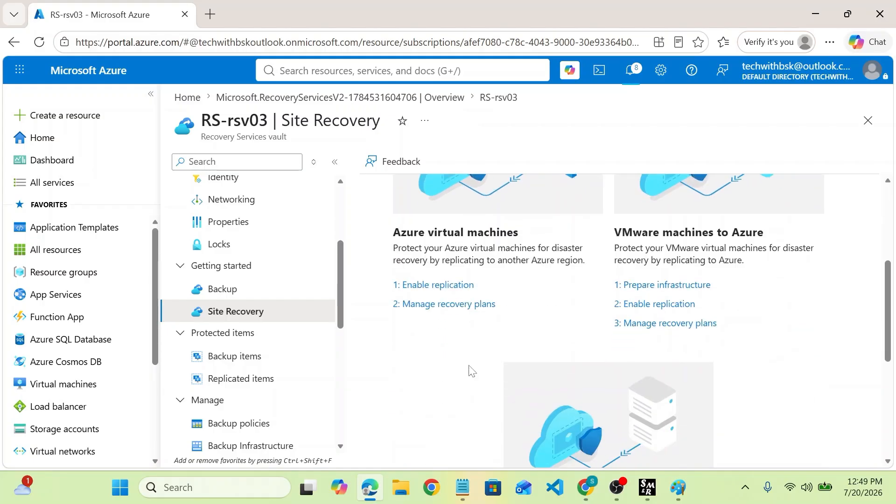
scroll(620, 240, down, 5)
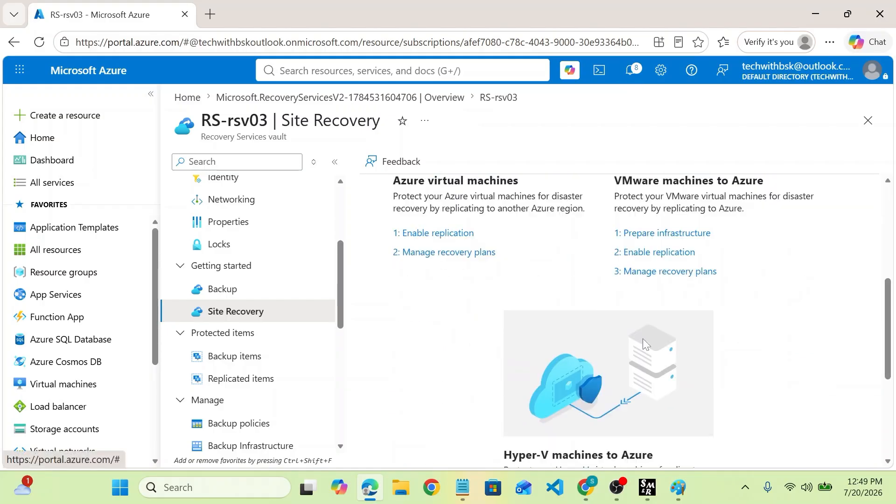
scroll(642, 336, up, 4)
scroll(530, 266, down, 2)
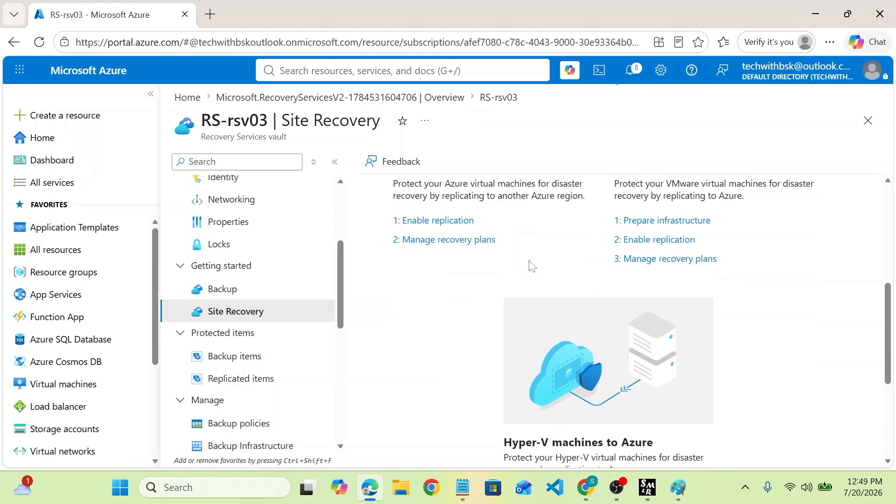
scroll(720, 283, down, 3)
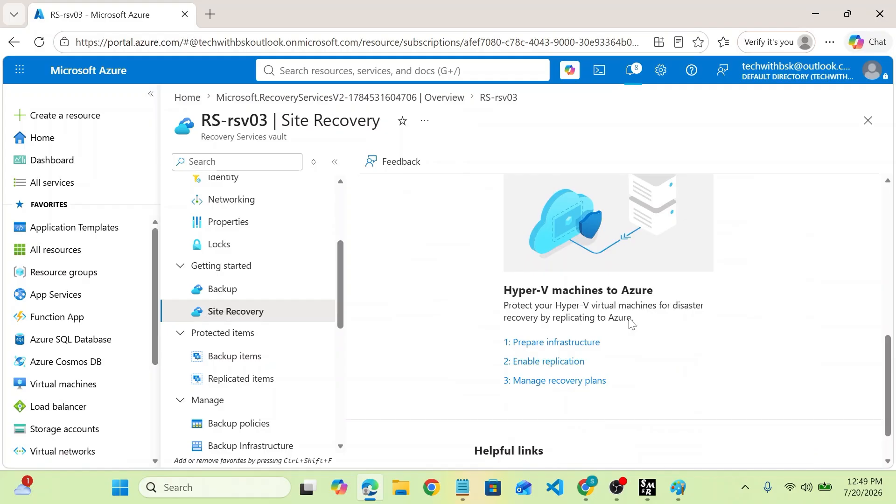
scroll(582, 324, down, 1)
scroll(582, 324, up, 5)
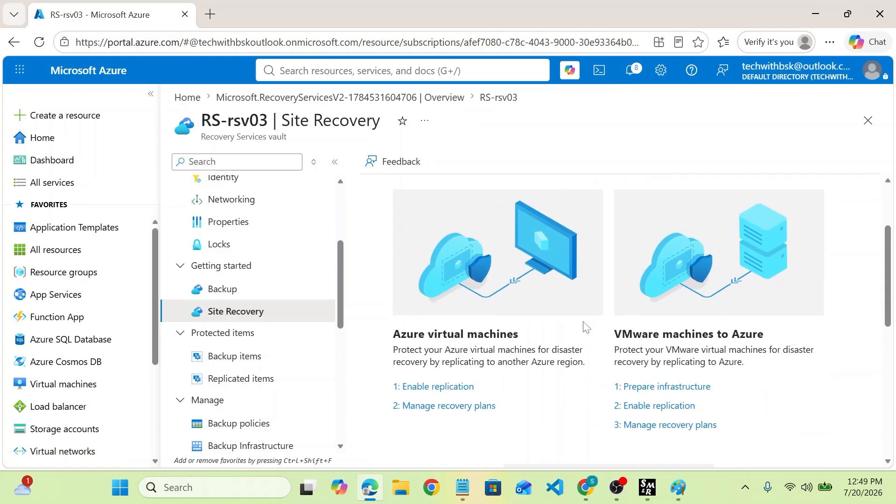
scroll(586, 327, down, 1)
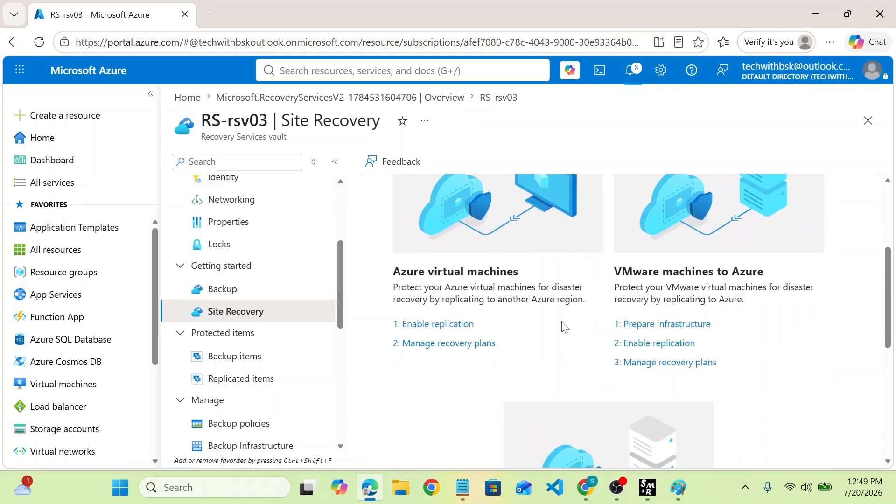
Step: Start enabling replication for Azure virtual machines with source resource group rsv01 and choose backup-vm01 as the machine to replicate
click(451, 325)
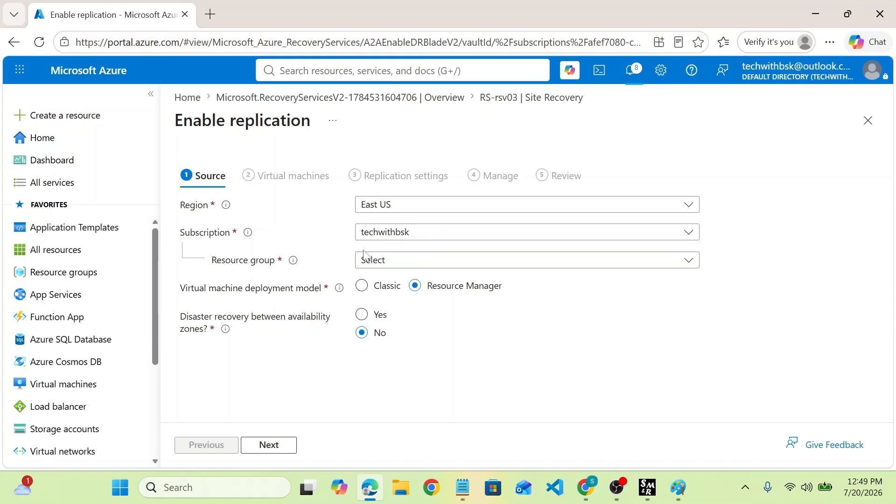
click(391, 264)
click(385, 373)
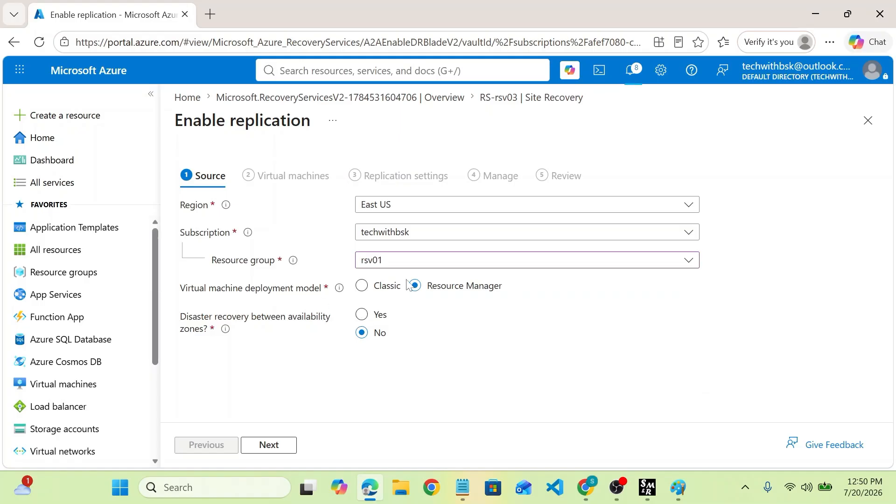
click(277, 448)
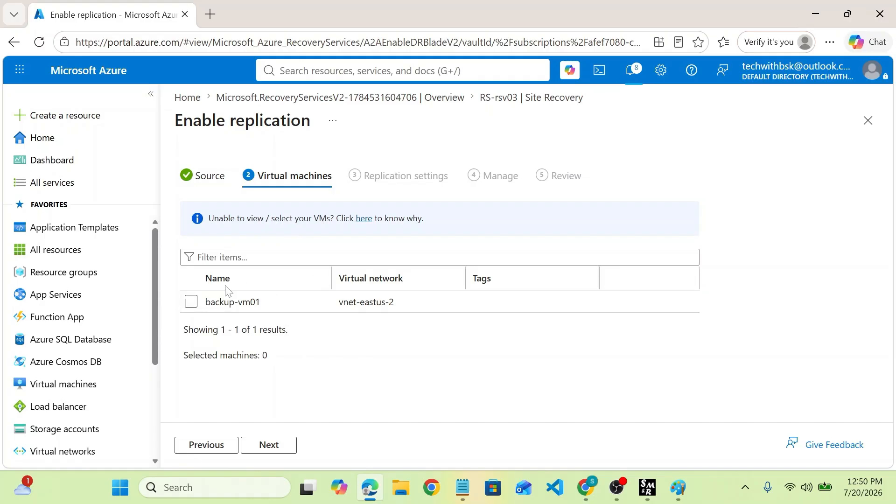
click(195, 303)
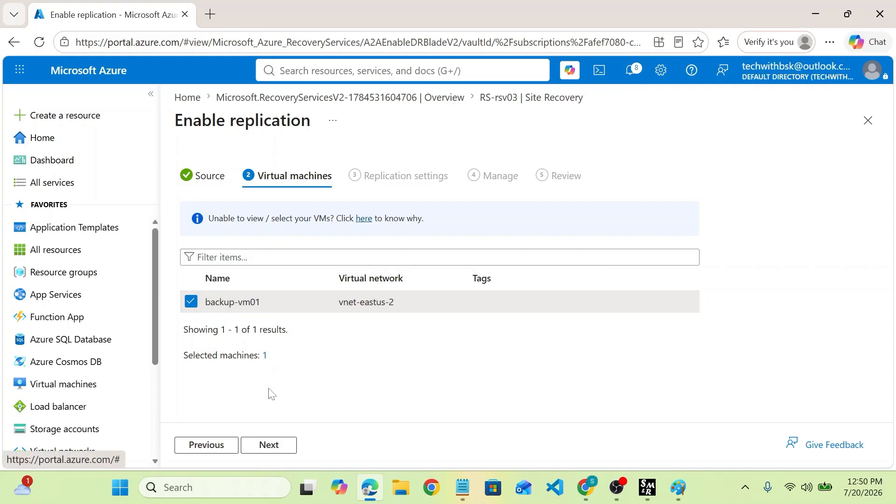
click(273, 446)
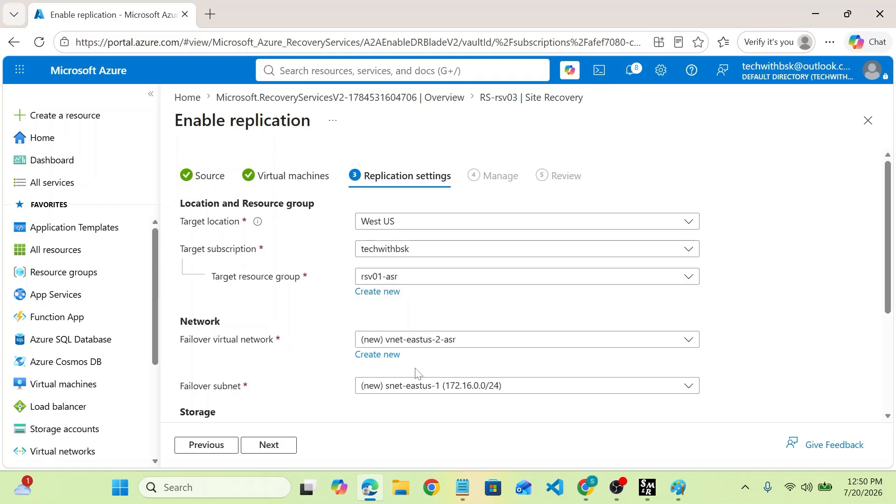
Step: Review and accept the default replication settings, and set the extension update settings to Manage manually
scroll(417, 374, down, 4)
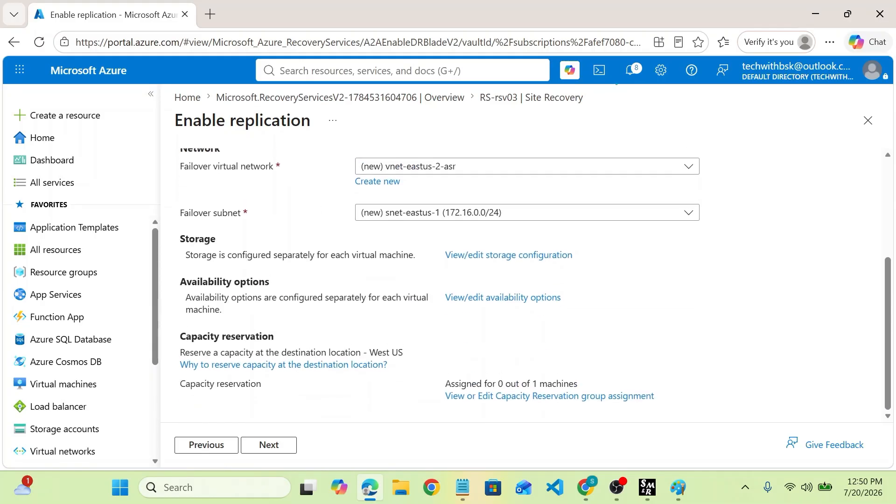
scroll(373, 285, up, 5)
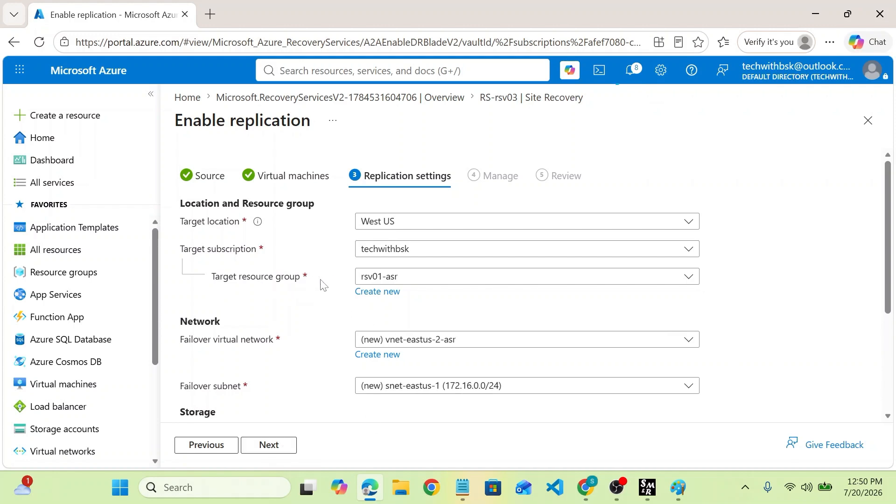
scroll(359, 287, down, 3)
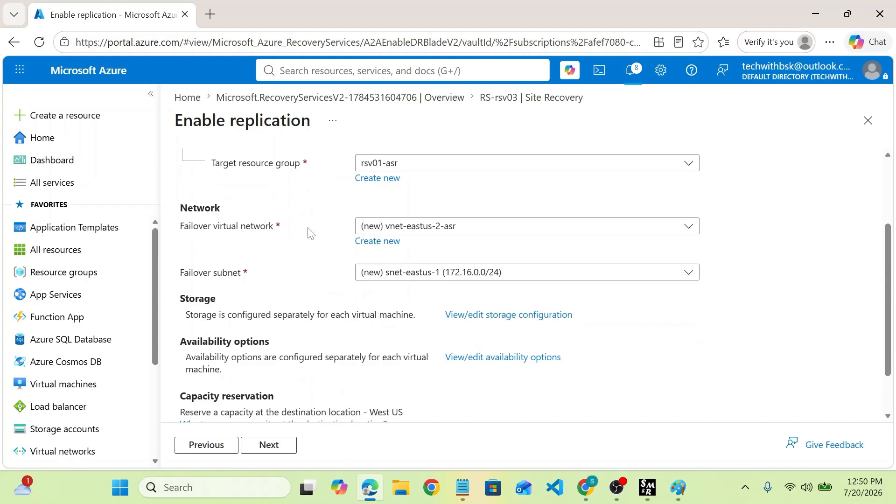
scroll(394, 320, up, 3)
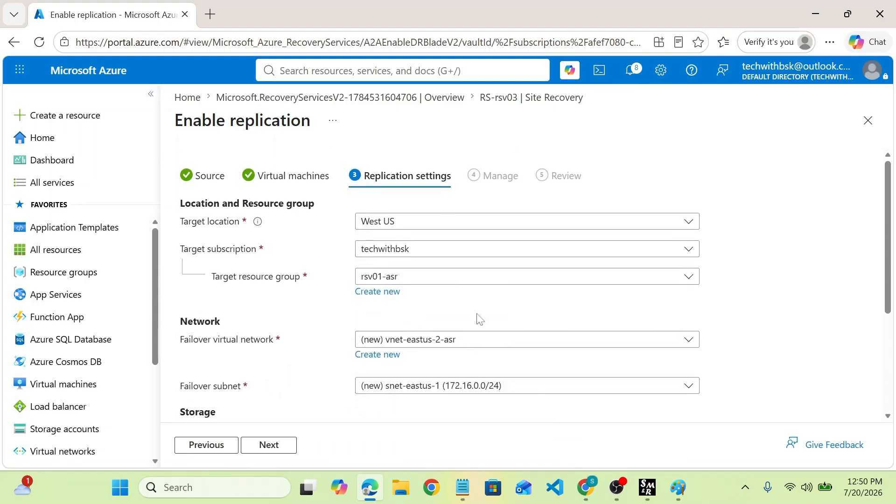
scroll(480, 350, down, 5)
scroll(480, 351, up, 1)
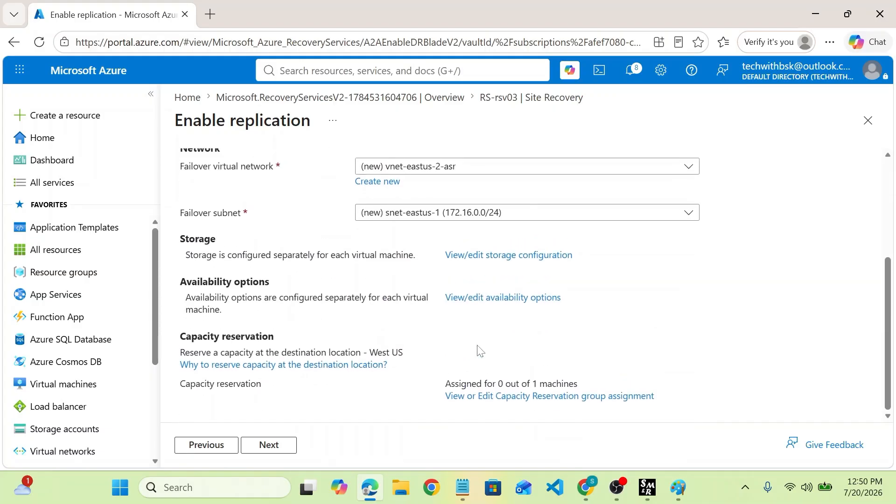
click(280, 447)
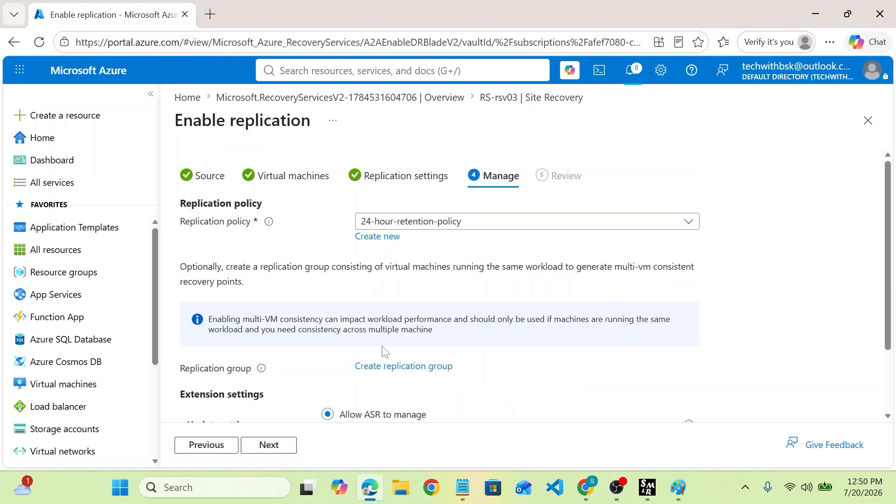
scroll(416, 362, down, 3)
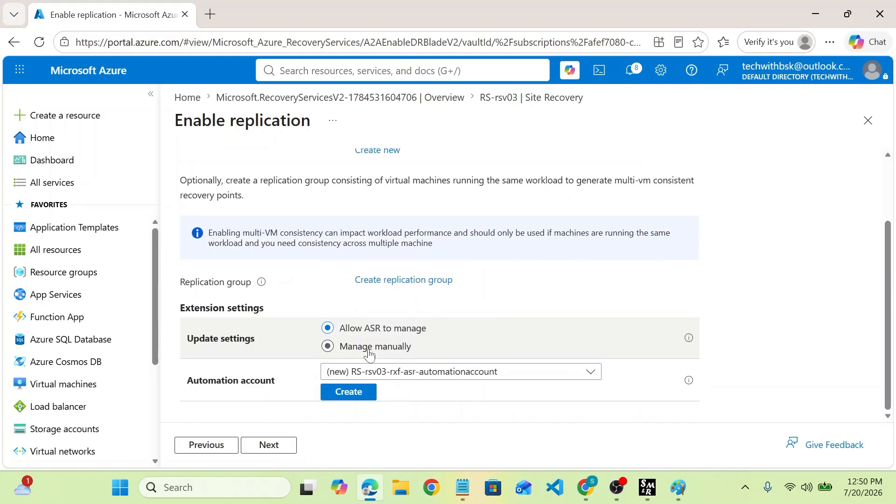
click(327, 346)
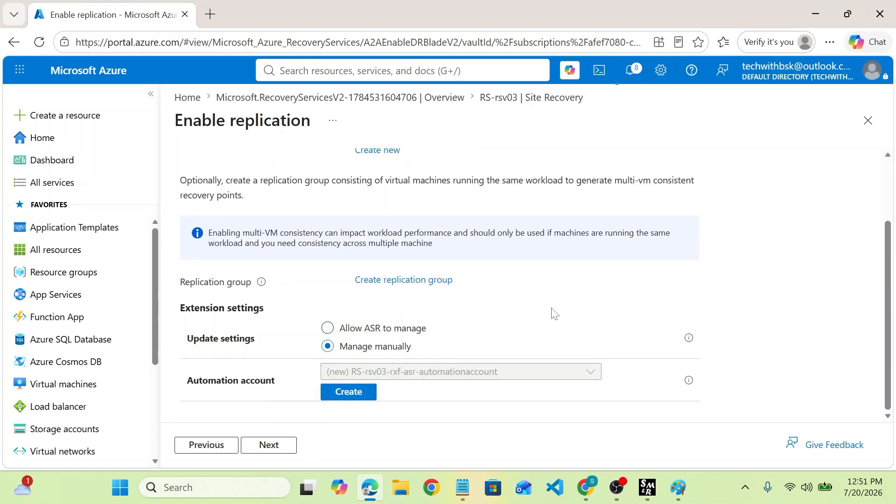
Step: Review the management settings, keep the 24-hour-retention-policy, and enable replication for the selected virtual machine
scroll(553, 312, up, 3)
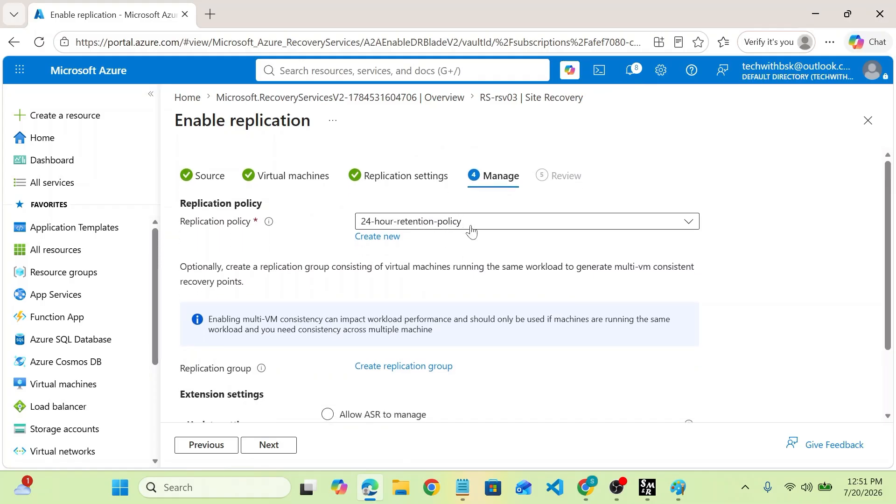
scroll(471, 231, down, 3)
scroll(471, 231, up, 3)
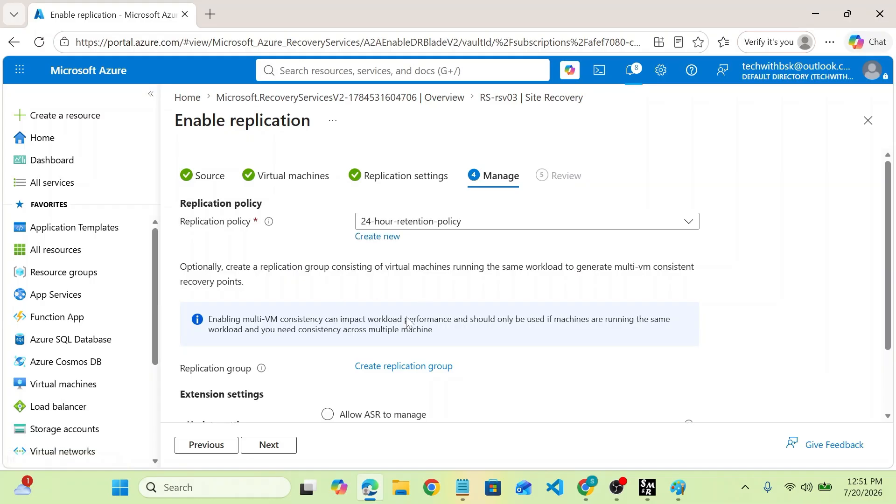
click(280, 447)
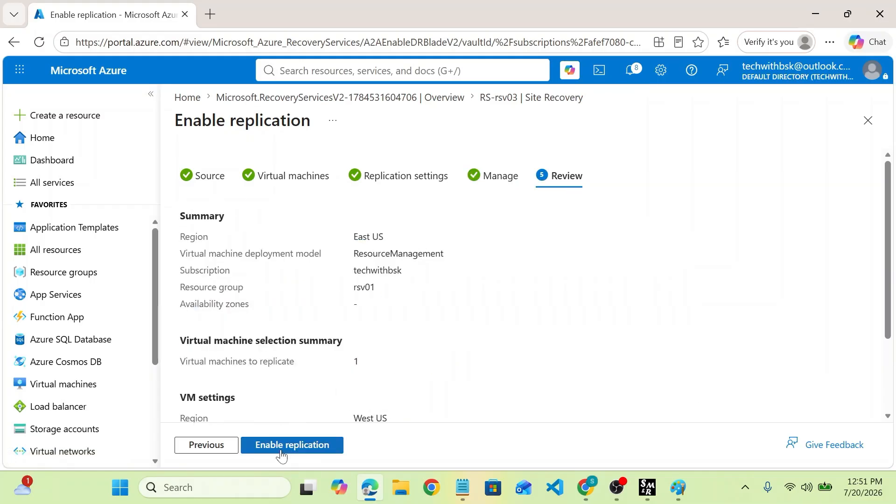
click(320, 441)
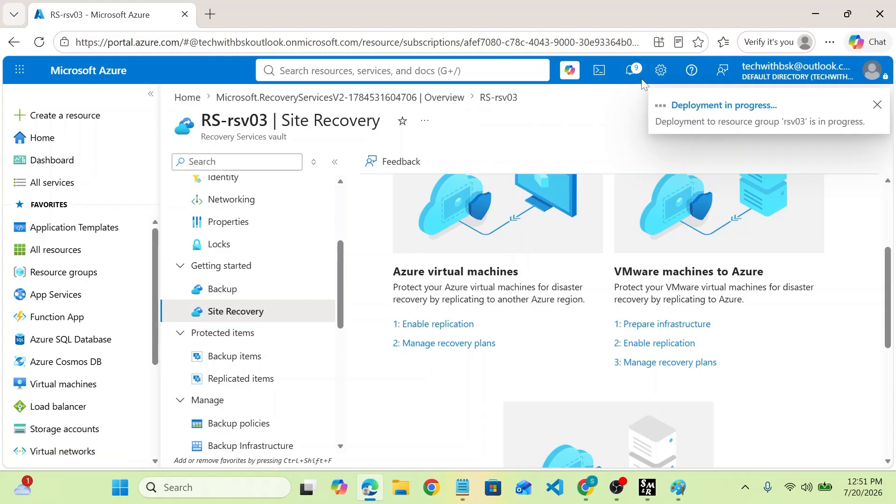
Step: View the RS-rsv03 vault's Site Recovery jobs and check their status, items, start times and durations
click(631, 71)
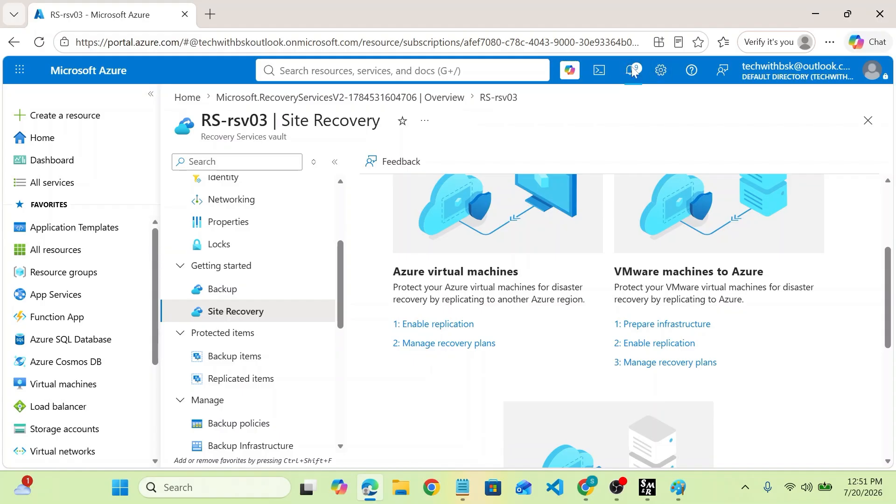
scroll(252, 381, down, 8)
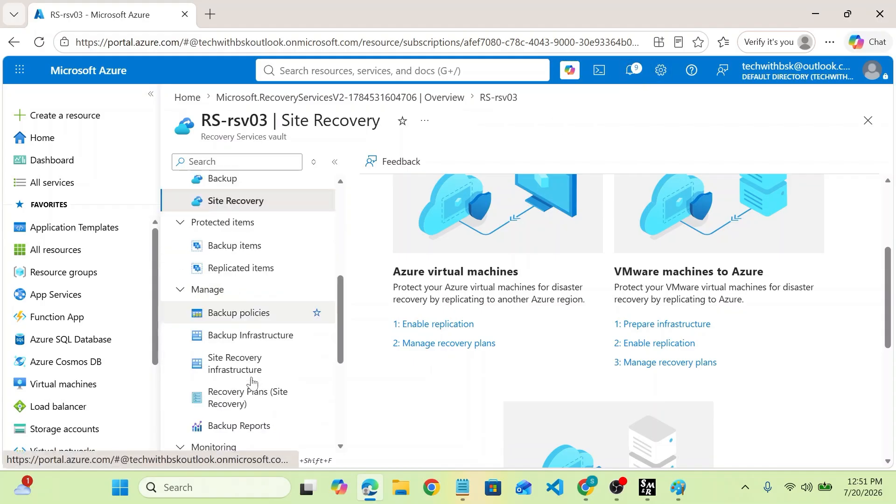
scroll(252, 382, up, 1)
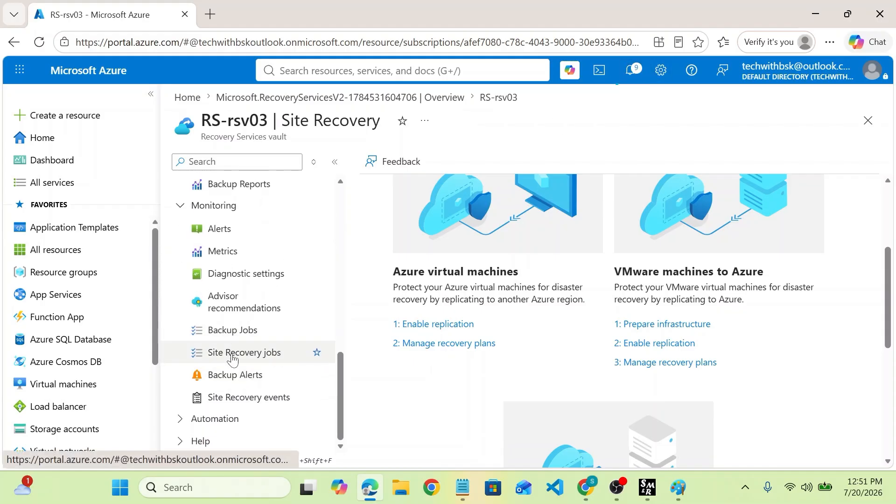
click(233, 358)
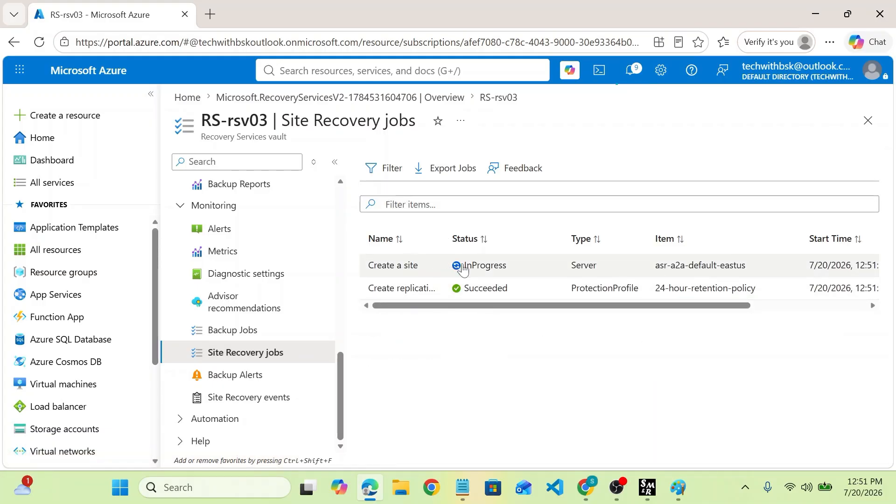
scroll(714, 286, right, 5)
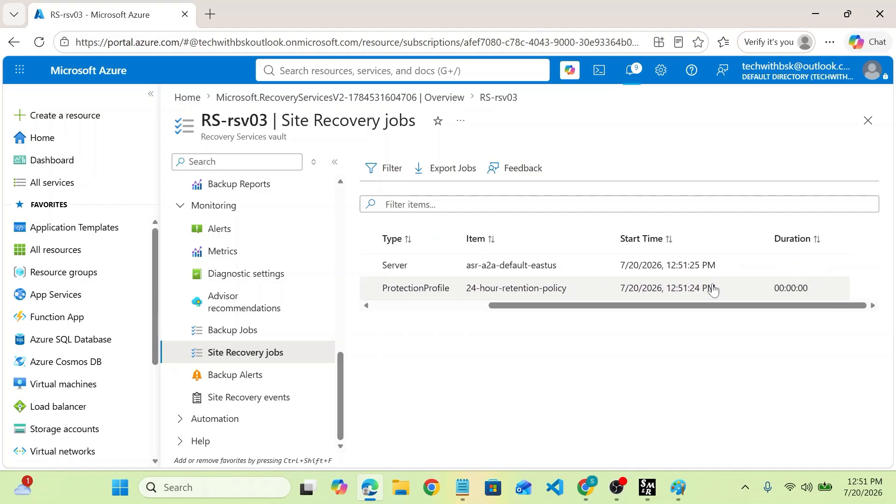
scroll(714, 287, left, 5)
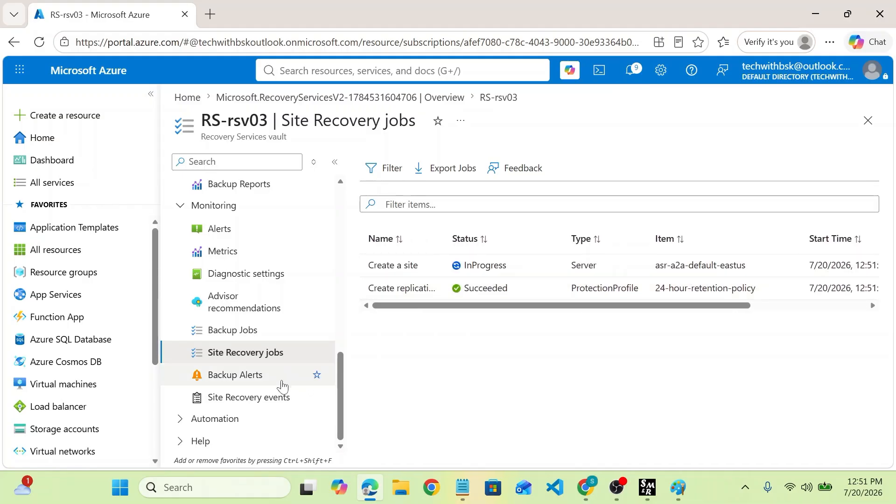
Step: Go to the vault's Replicated items page and check whether the virtual machine is listed
scroll(275, 381, up, 5)
scroll(269, 385, up, 3)
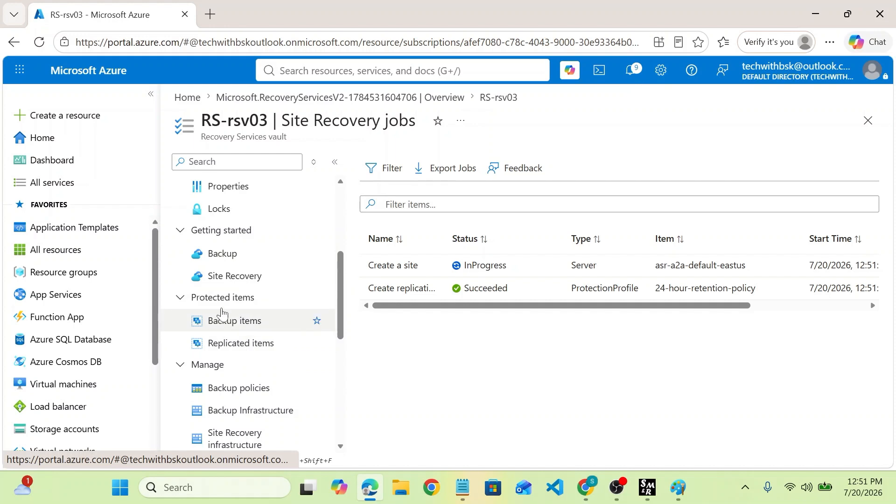
click(260, 352)
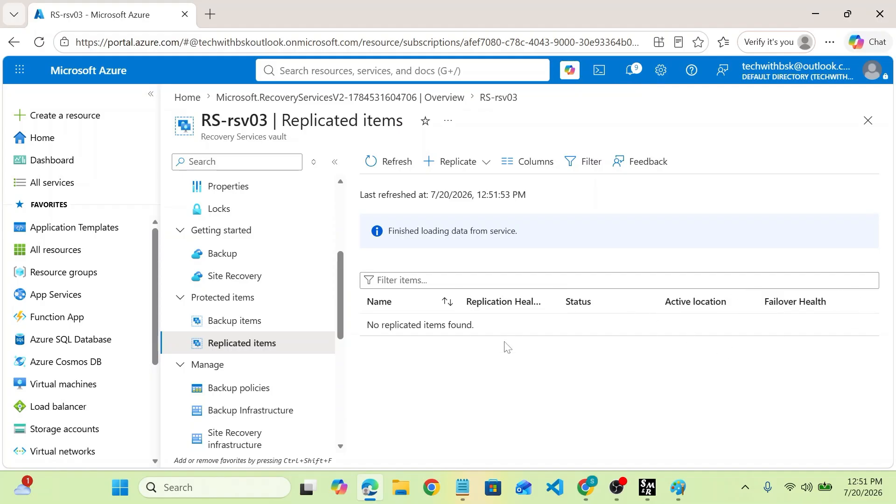
Step: Return to the Site Recovery jobs and check their progress together with the portal's deployment notifications
scroll(235, 381, down, 6)
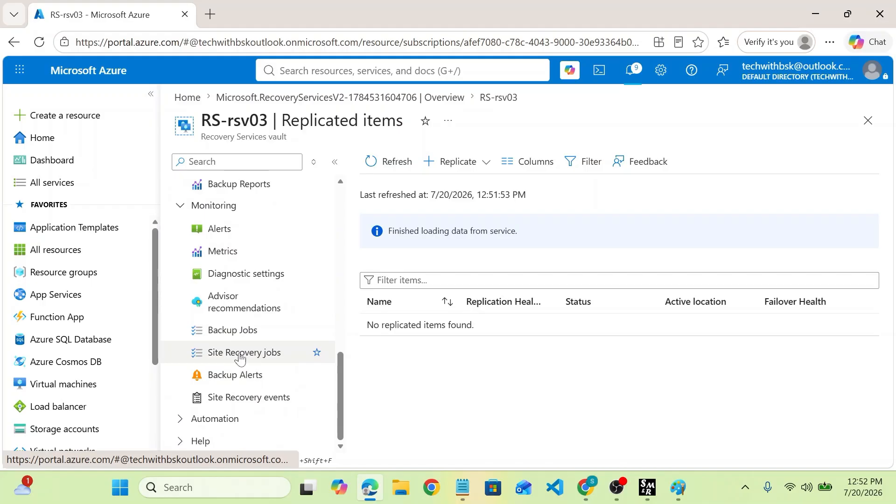
click(240, 358)
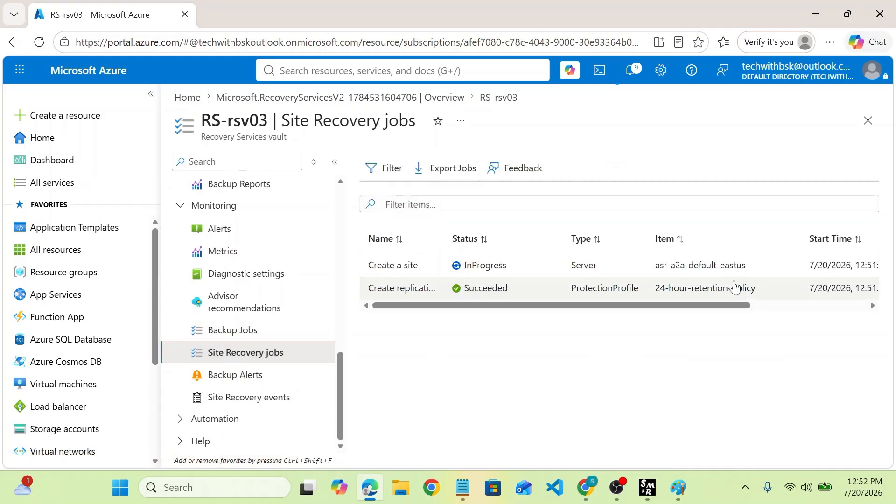
scroll(734, 285, right, 4)
scroll(734, 285, left, 4)
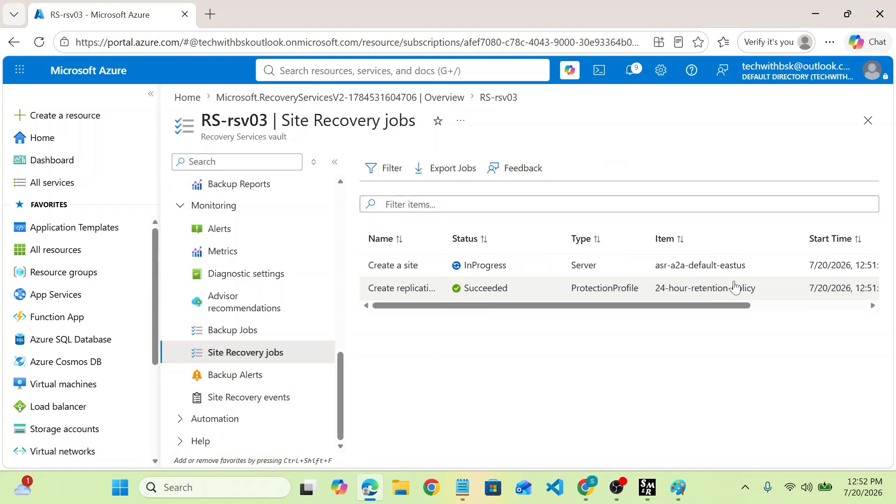
click(631, 71)
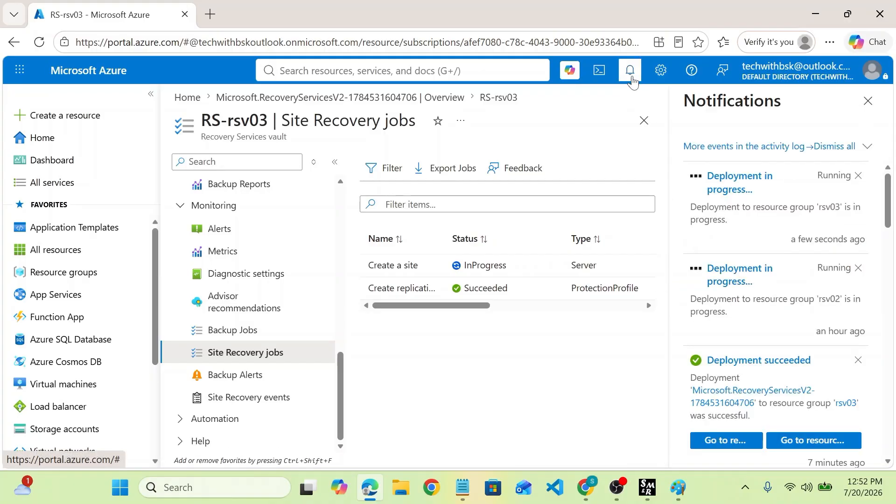
click(632, 78)
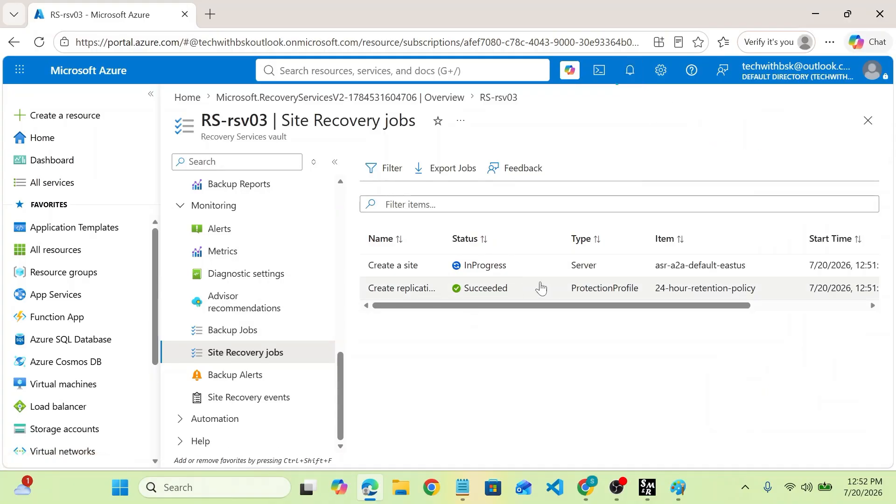
scroll(591, 280, right, 4)
scroll(588, 279, left, 3)
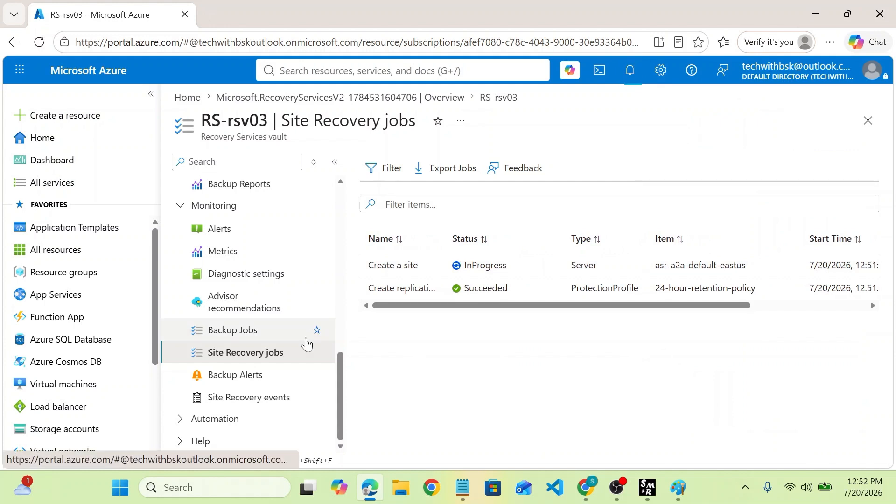
Step: Revisit the vault's Site Recovery page and check the Replicated items list again
scroll(306, 344, up, 5)
scroll(250, 264, up, 2)
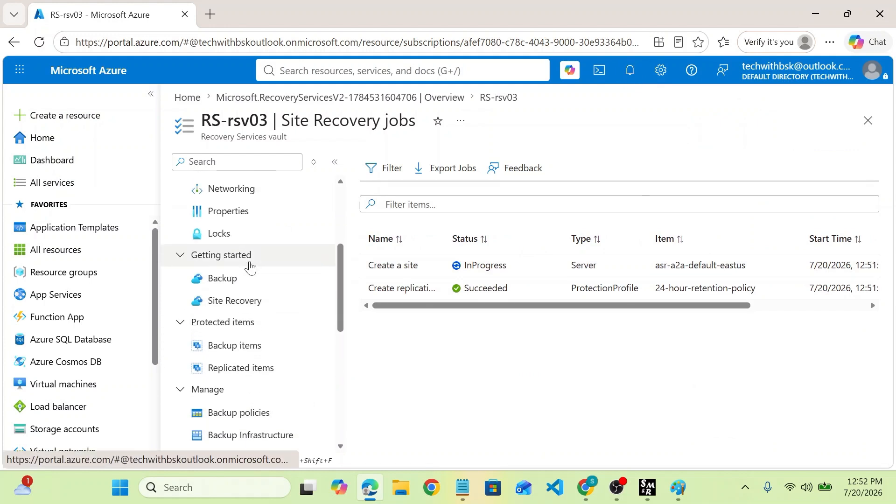
click(241, 301)
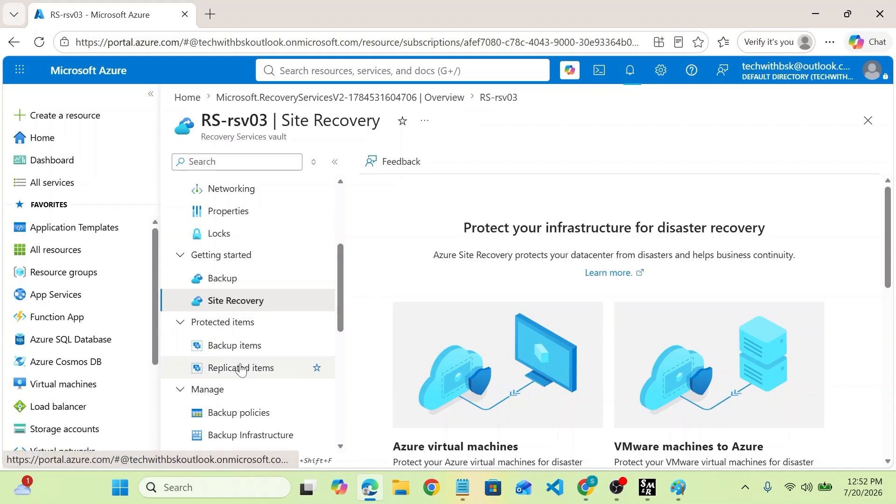
click(241, 368)
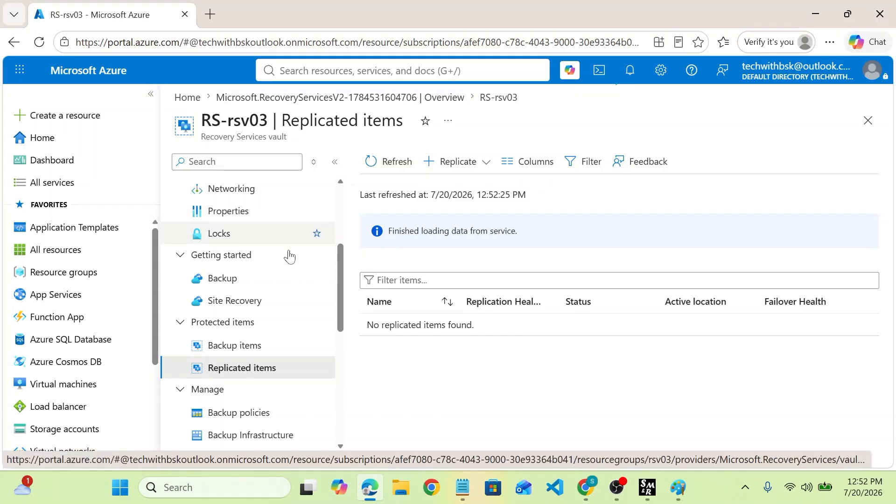
Step: Start configuring an Azure virtual machine backup in the RS-rsv03 vault, select the Standard policy sub type and review the DefaultPolicy details
click(244, 280)
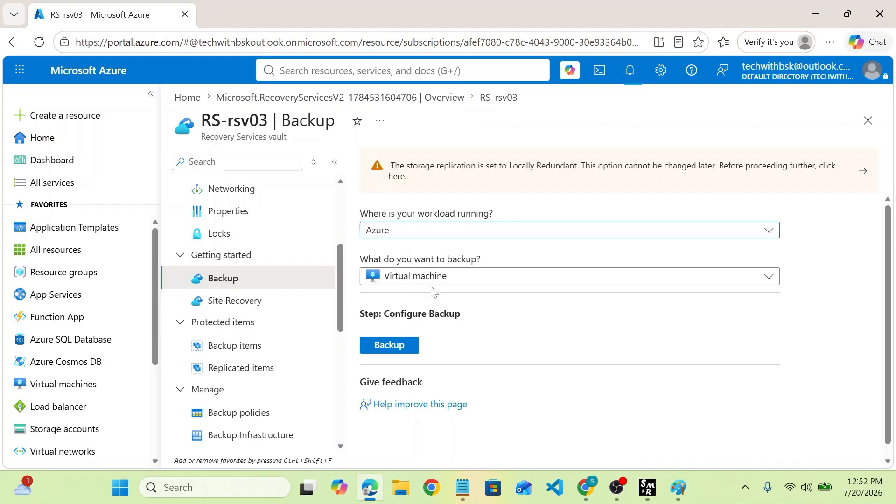
click(405, 347)
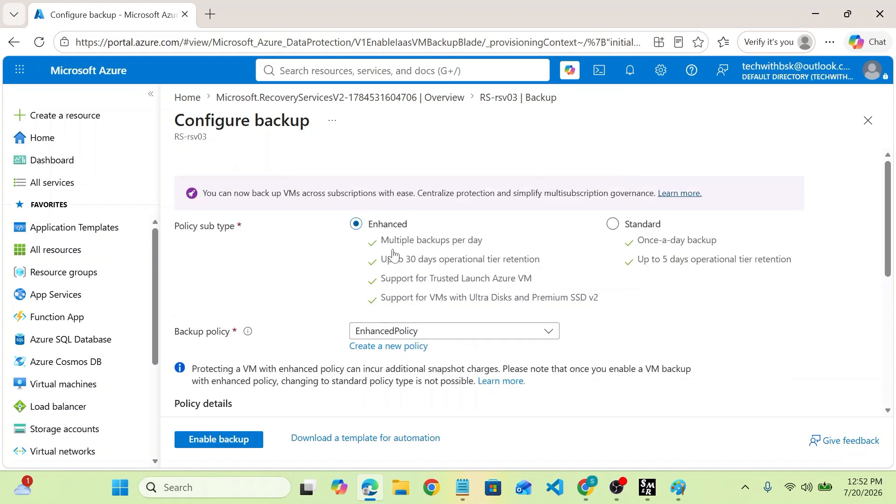
click(614, 225)
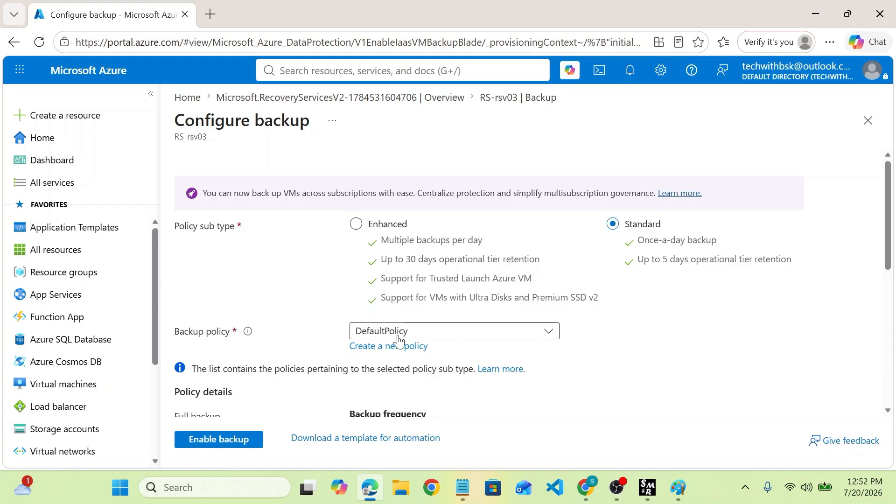
scroll(516, 334, down, 3)
scroll(430, 266, up, 1)
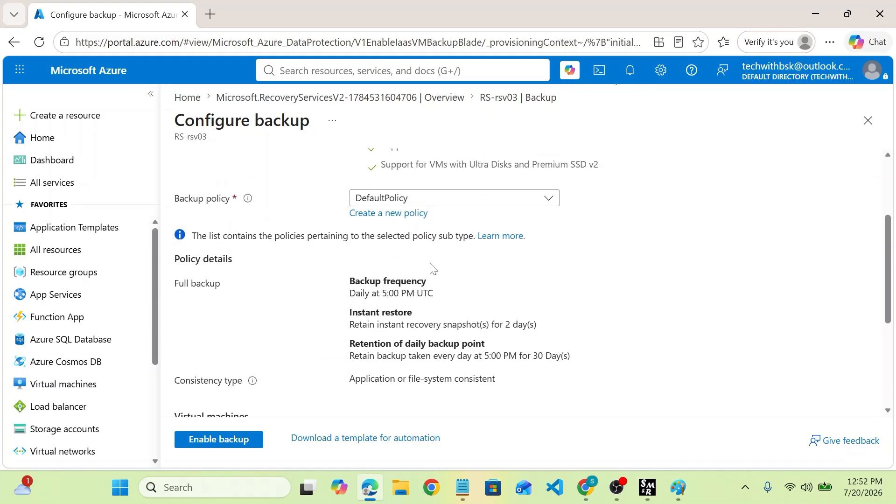
Step: Start a new backup policy with the daily backup time set to 11:30 PM and instant recovery snapshots retained for 1 day
click(397, 214)
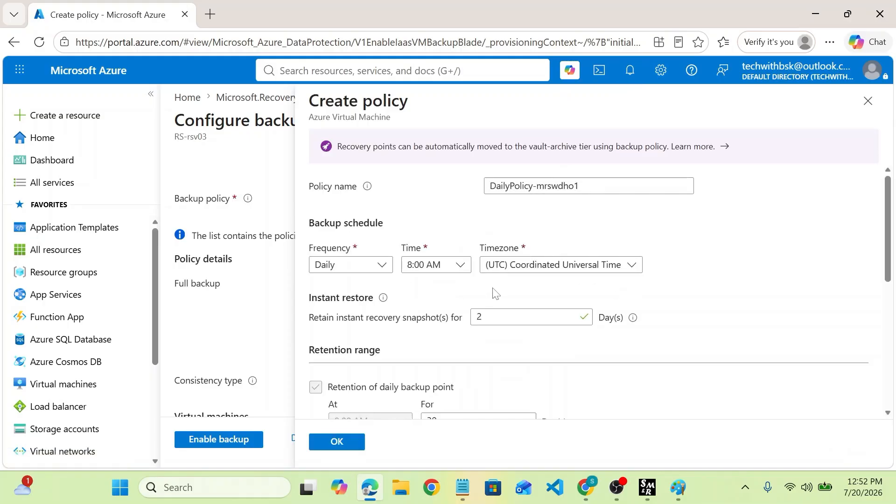
click(456, 265)
scroll(425, 364, down, 10)
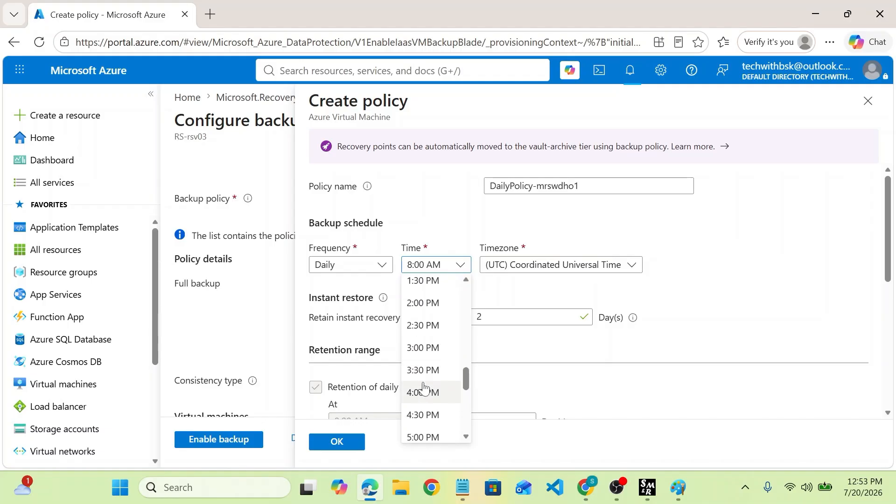
scroll(426, 420, down, 2)
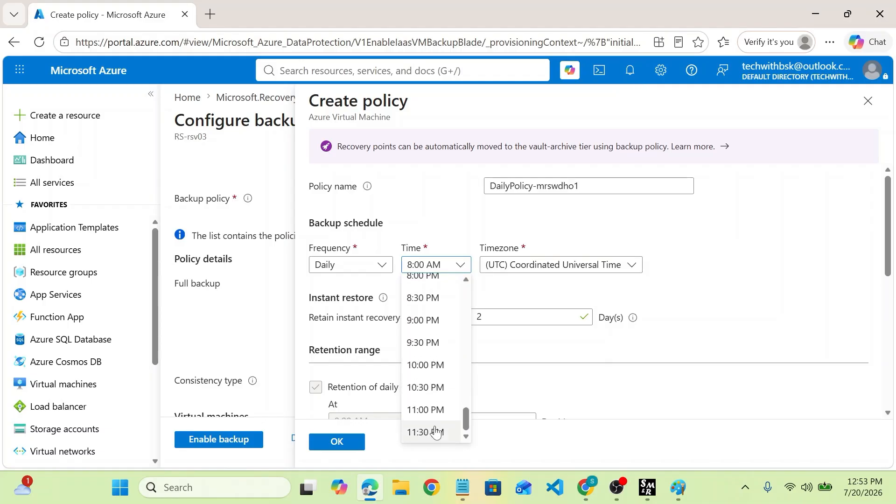
click(428, 433)
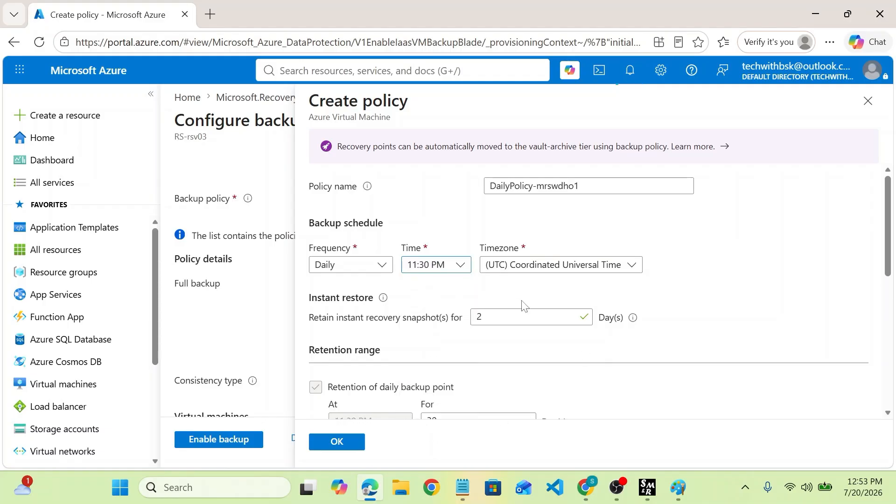
click(525, 317)
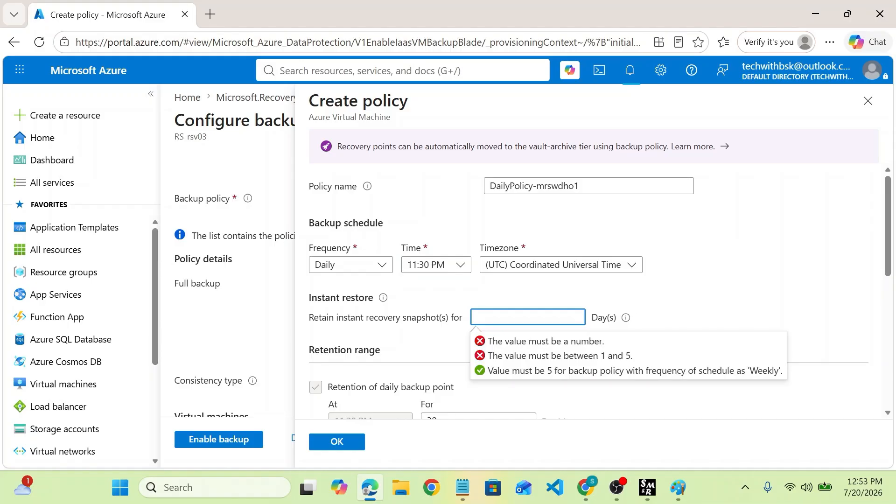
click(709, 301)
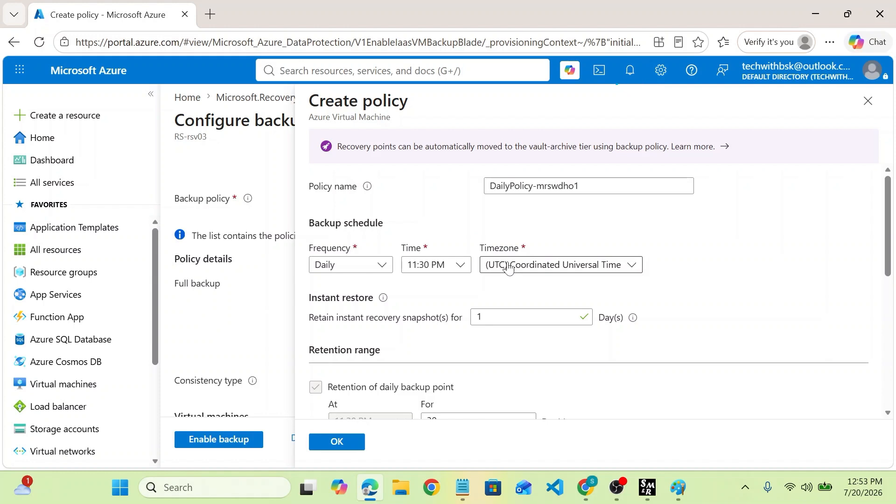
Step: Examine the new policy's retention range, tiering and backup resource group options
scroll(540, 350, down, 6)
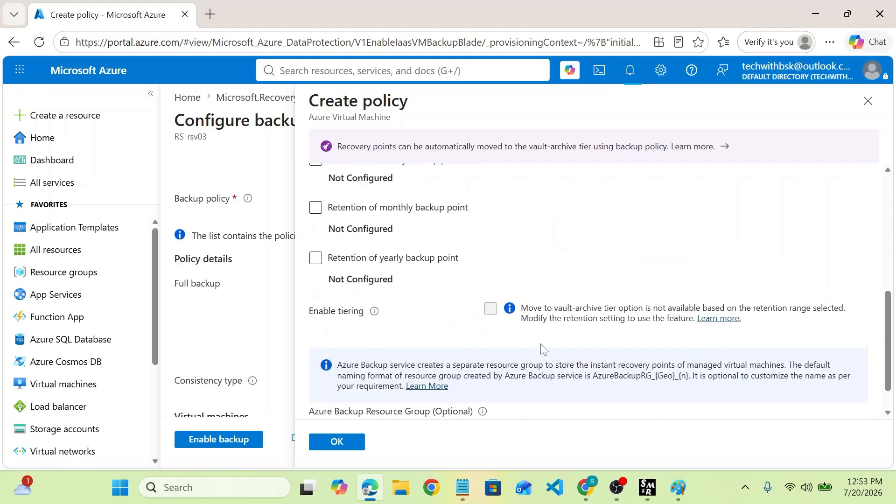
scroll(540, 350, up, 1)
scroll(493, 200, down, 3)
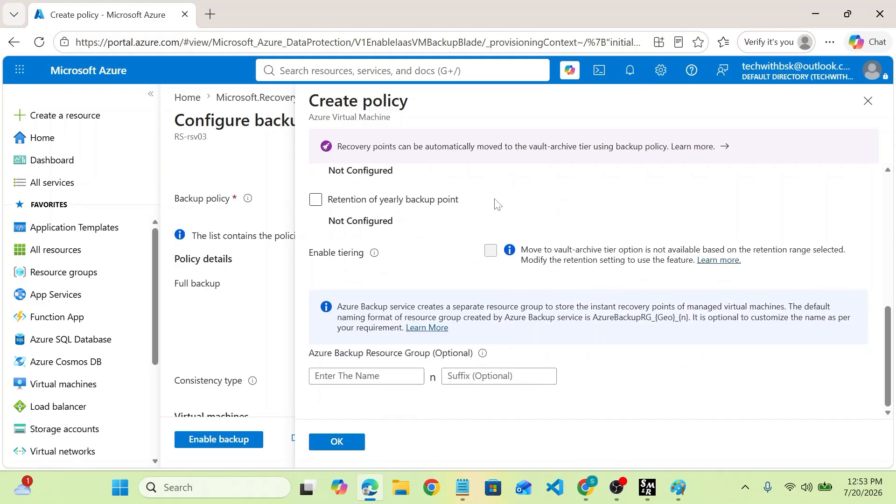
scroll(494, 201, up, 1)
scroll(442, 245, up, 3)
scroll(443, 245, up, 4)
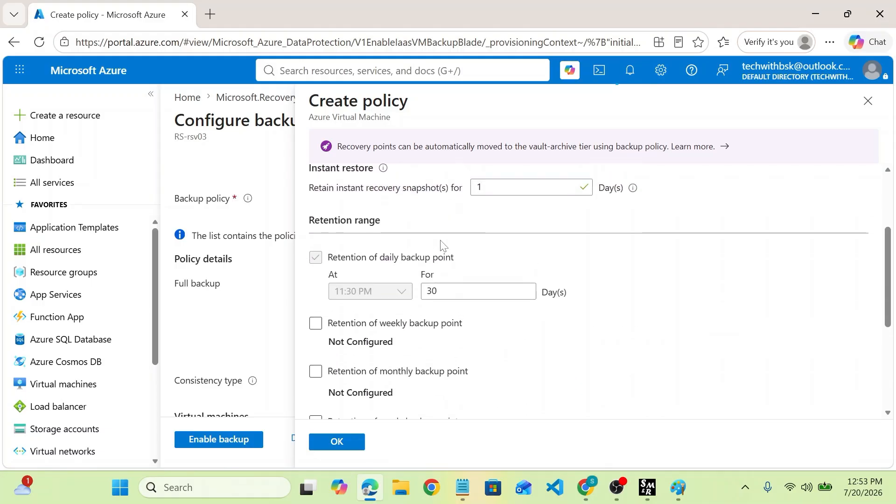
scroll(438, 268, down, 6)
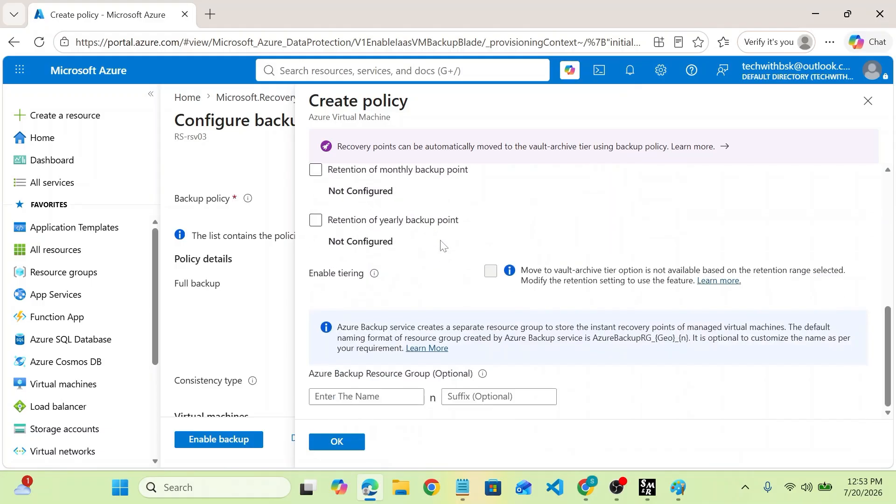
Step: Confirm the new daily backup policy and return to the backup configuration
click(351, 444)
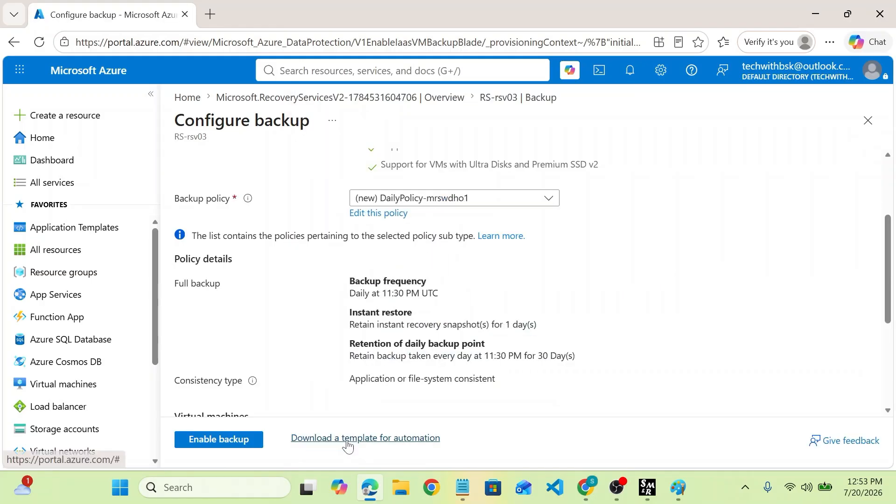
click(349, 443)
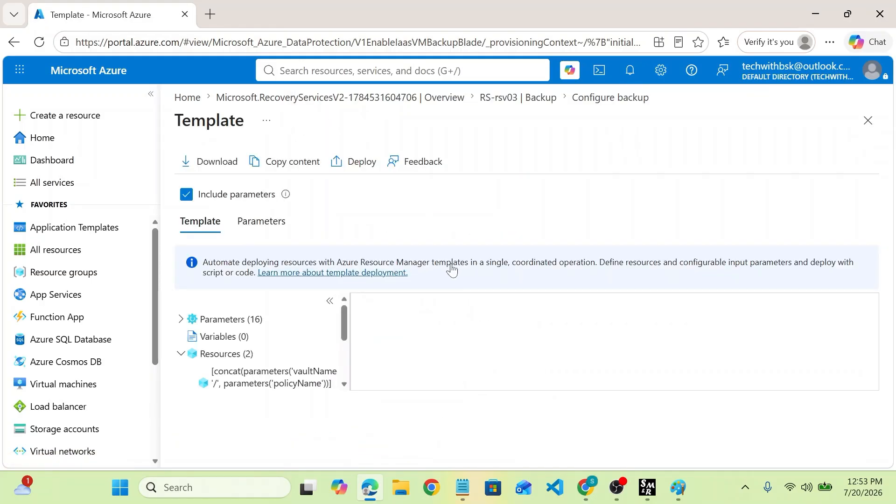
click(597, 99)
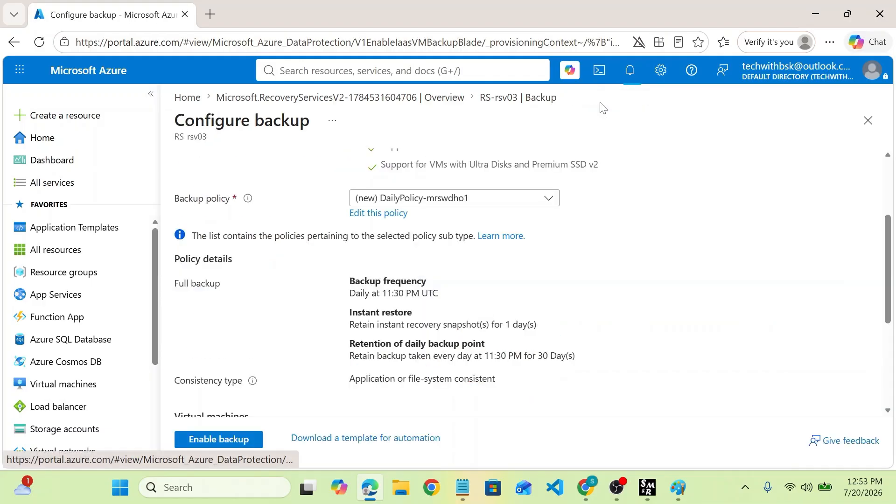
Step: Try to add a virtual machine to the RS-rsv03 backup configuration, and cancel the selection
scroll(412, 338, down, 3)
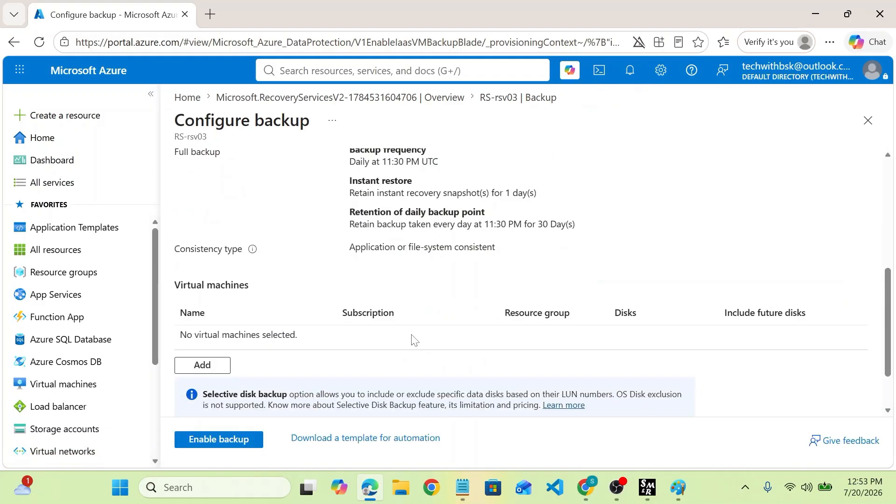
scroll(414, 339, down, 2)
click(215, 301)
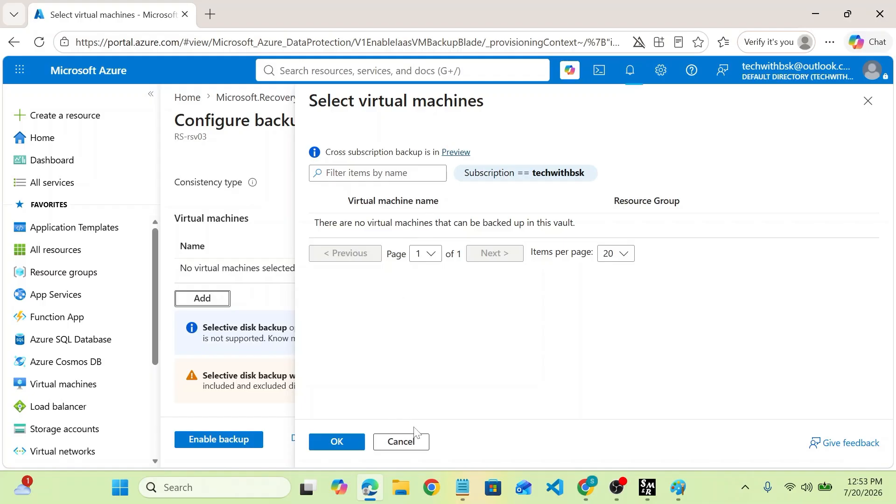
click(355, 441)
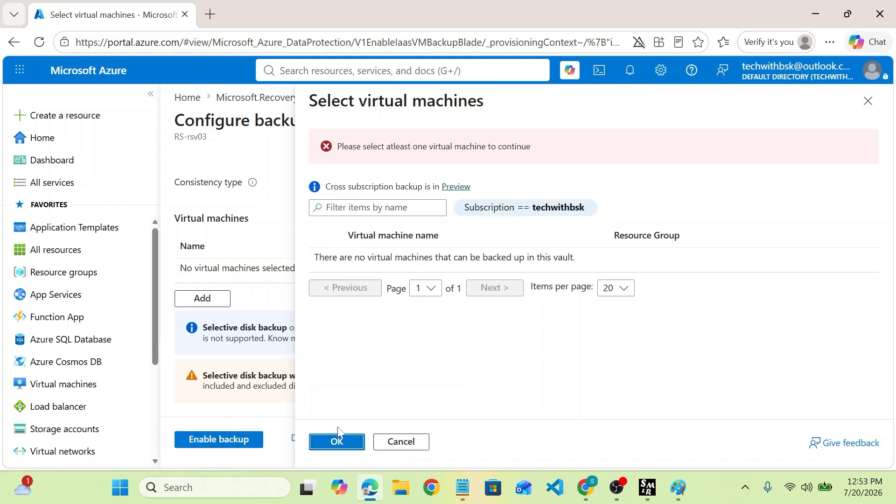
click(392, 447)
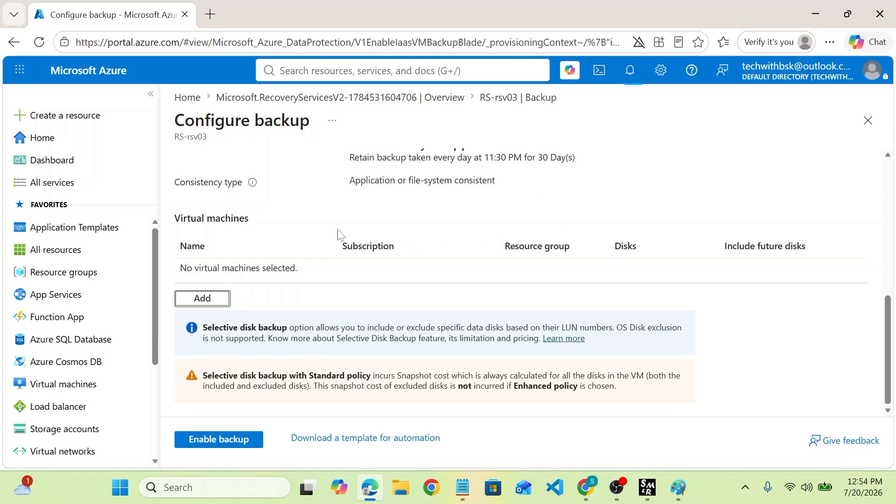
Step: Search for Recovery Services vaults from the portal home and open the backup-rsv01 vault
click(188, 98)
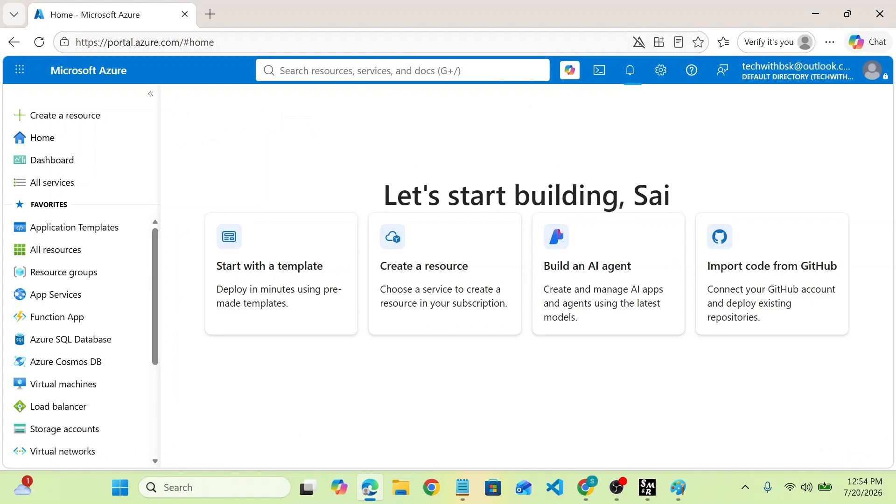
click(335, 70)
text(rec)
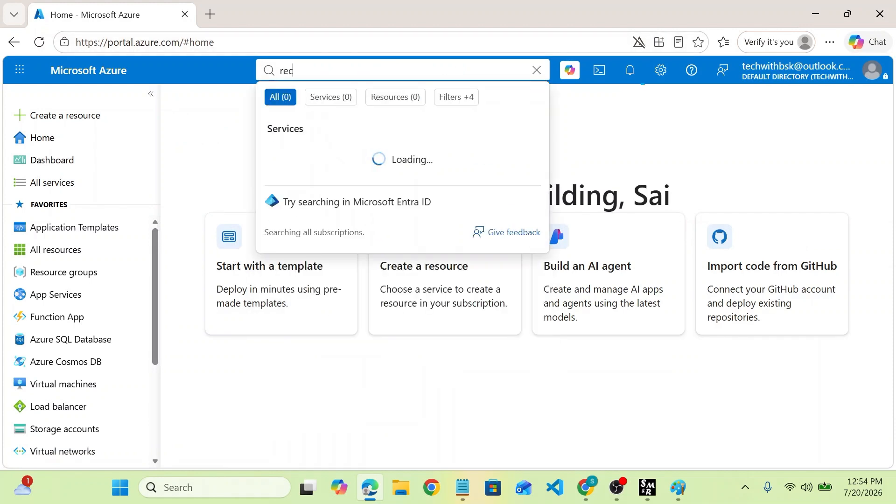
text(o)
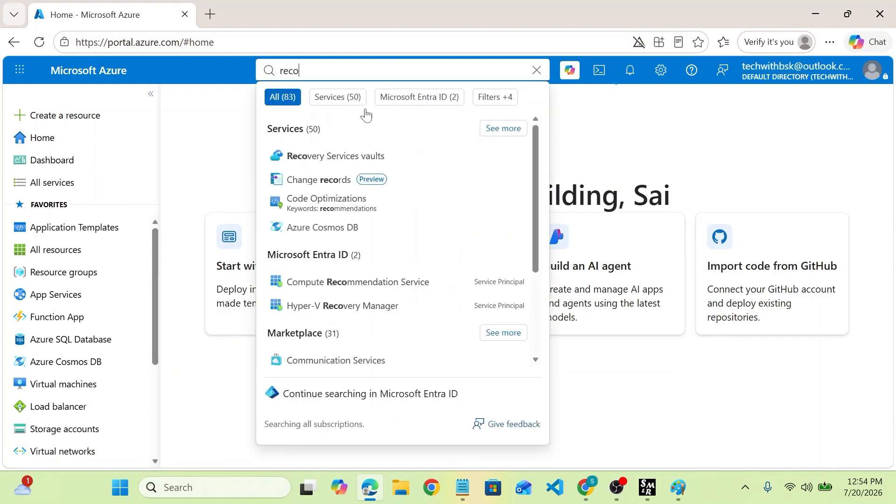
click(354, 155)
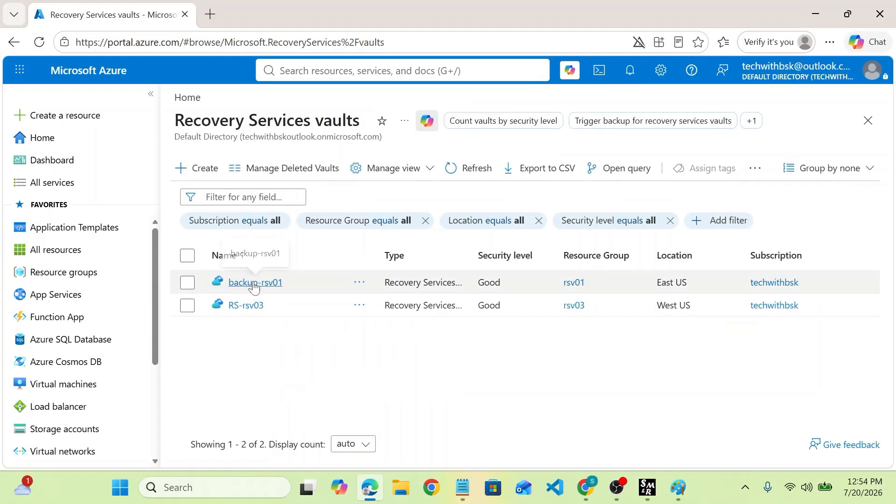
click(255, 283)
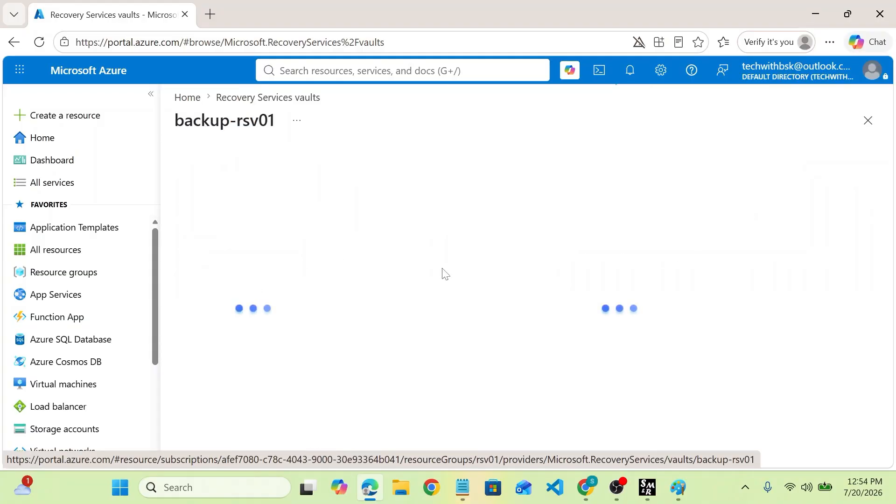
Step: View the backup-rsv01 vault's backup items by management type
scroll(260, 366, down, 5)
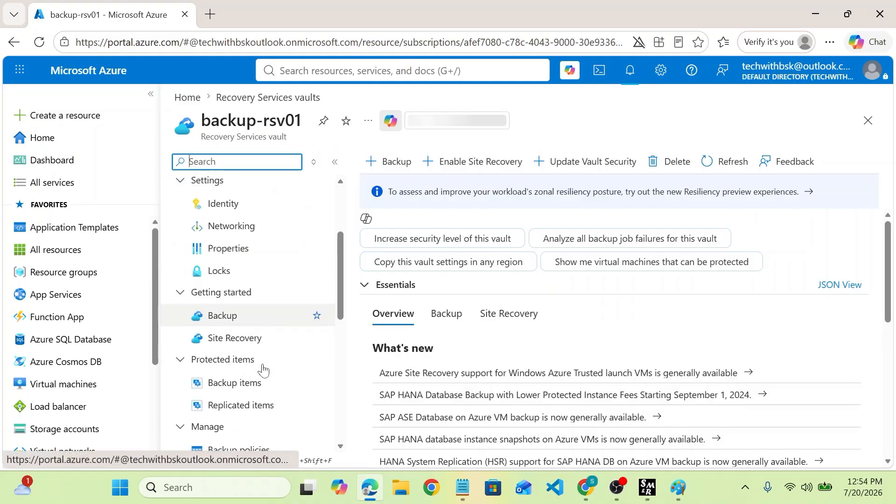
scroll(264, 369, down, 3)
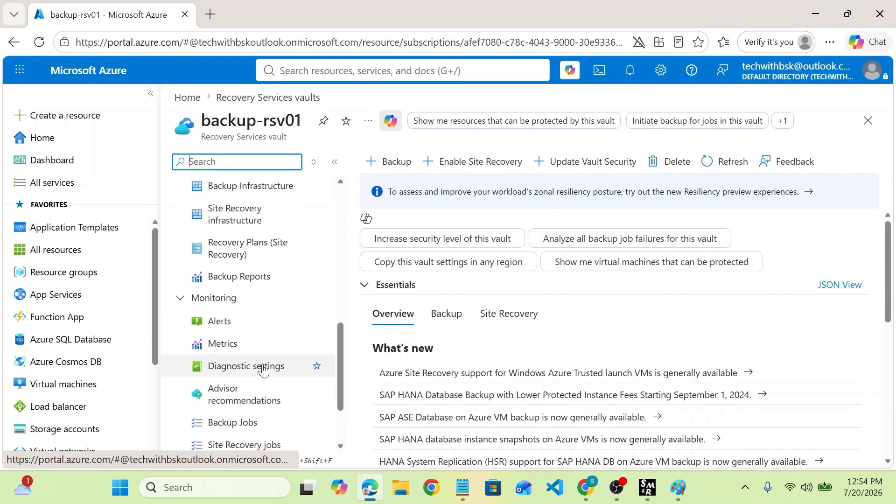
scroll(264, 368, up, 5)
click(241, 327)
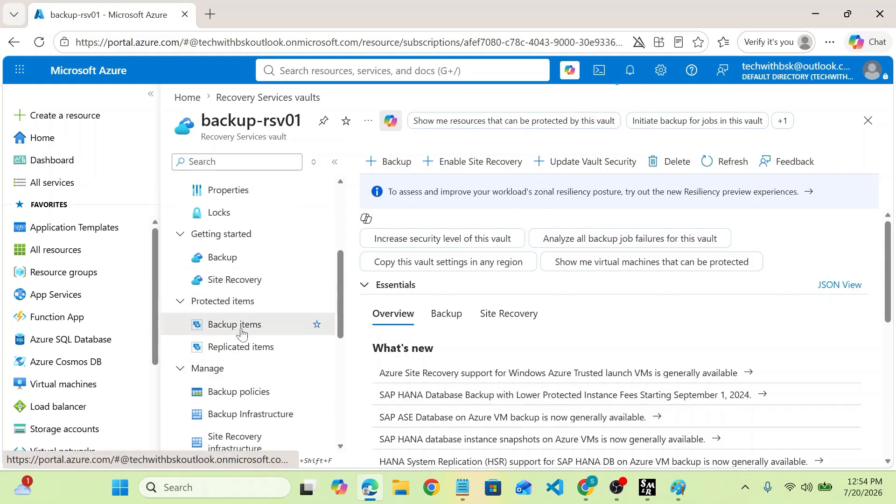
click(240, 327)
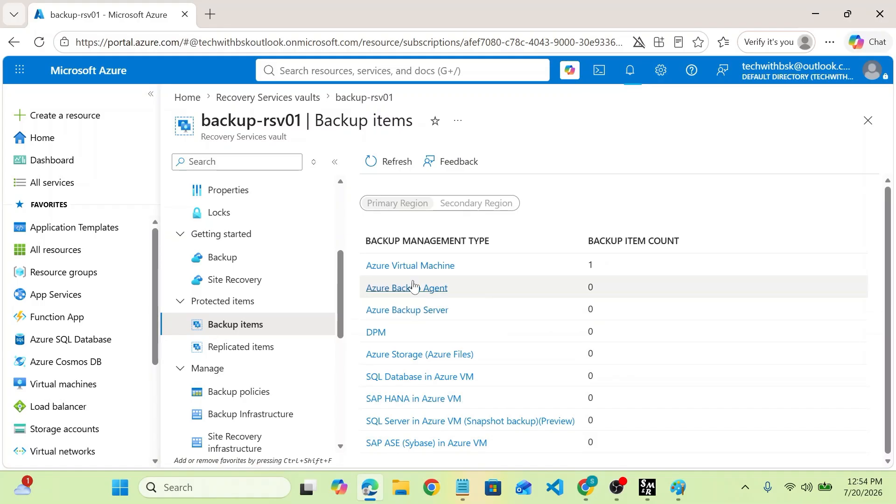
Step: Check the backup jobs of the backup-rsv01 vault, including their operation, status and start time
scroll(258, 357, down, 3)
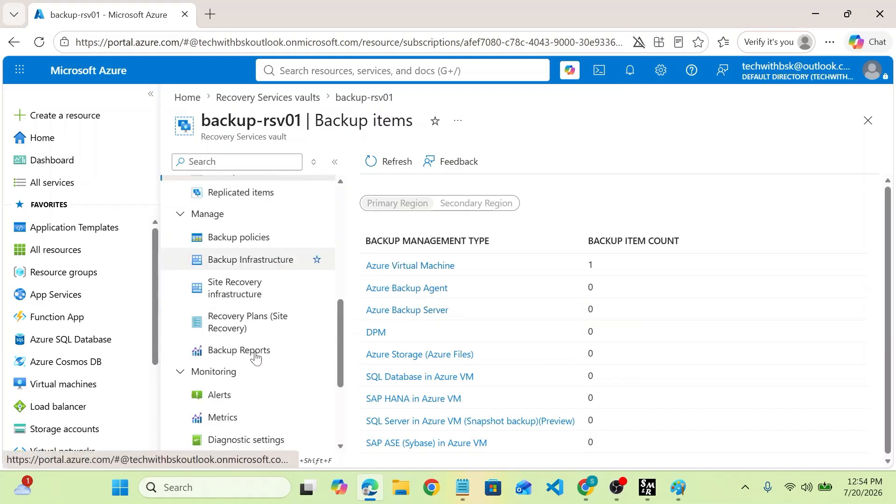
scroll(256, 357, down, 3)
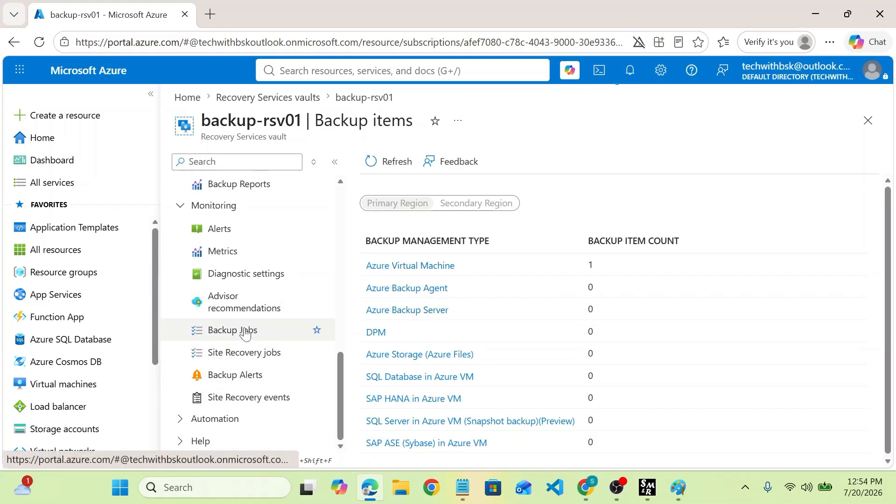
click(232, 330)
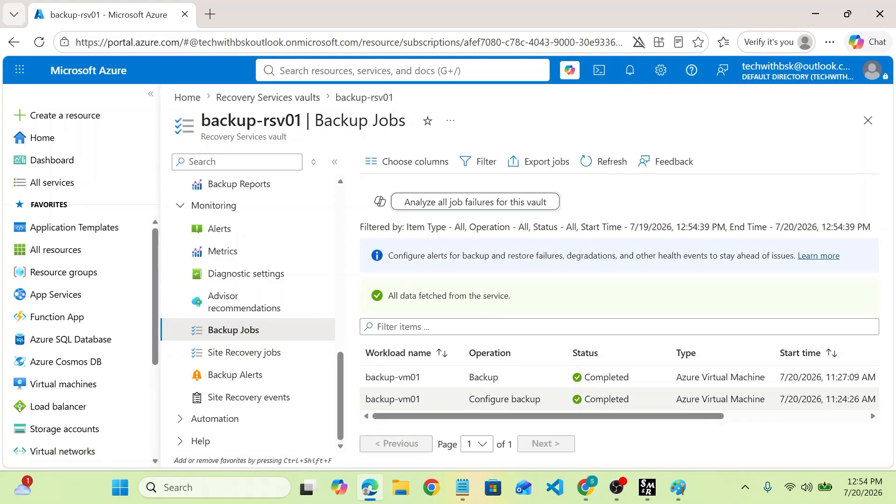
scroll(514, 392, right, 5)
scroll(513, 392, left, 5)
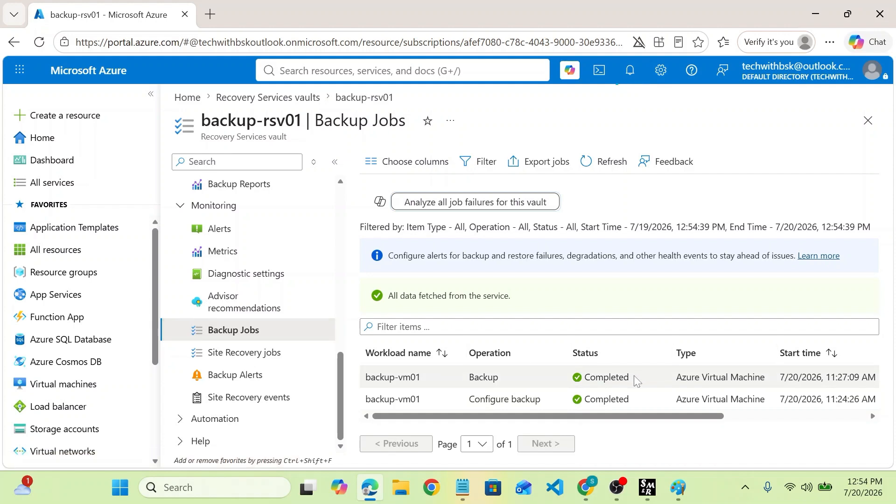
Step: Return to the vault's backup items and open the Azure Virtual Machine list
scroll(256, 309, up, 3)
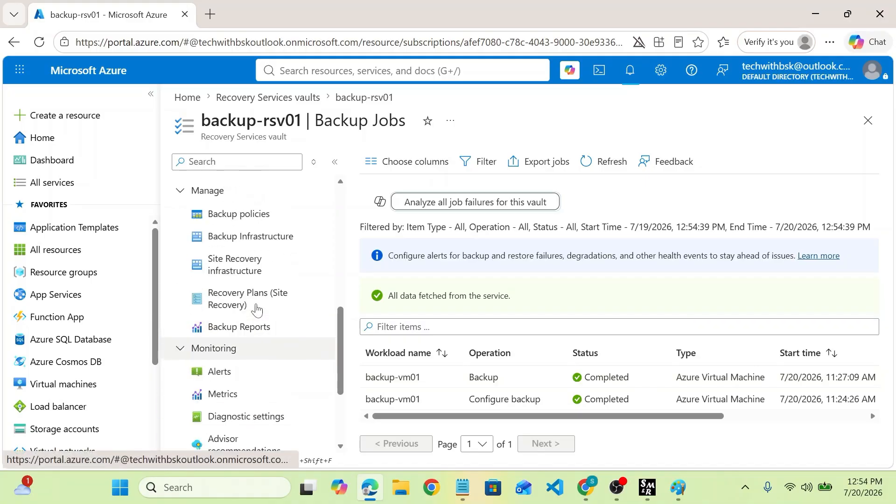
scroll(257, 310, up, 1)
scroll(258, 359, up, 3)
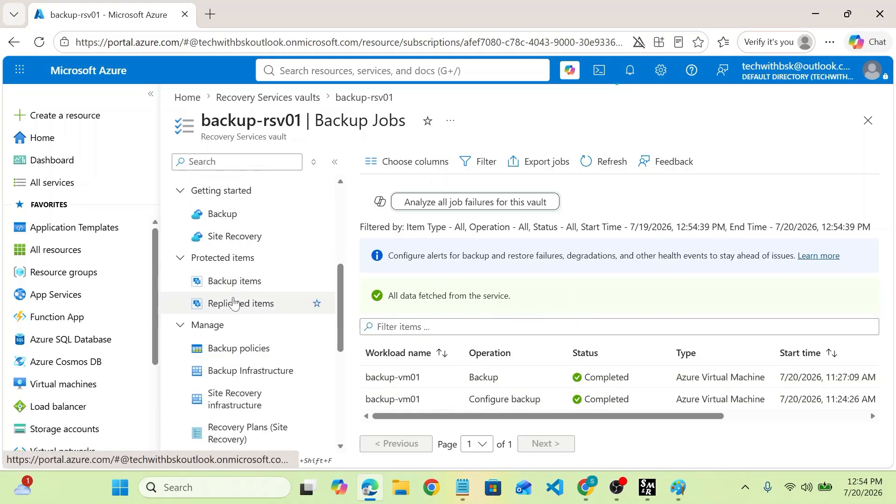
click(226, 220)
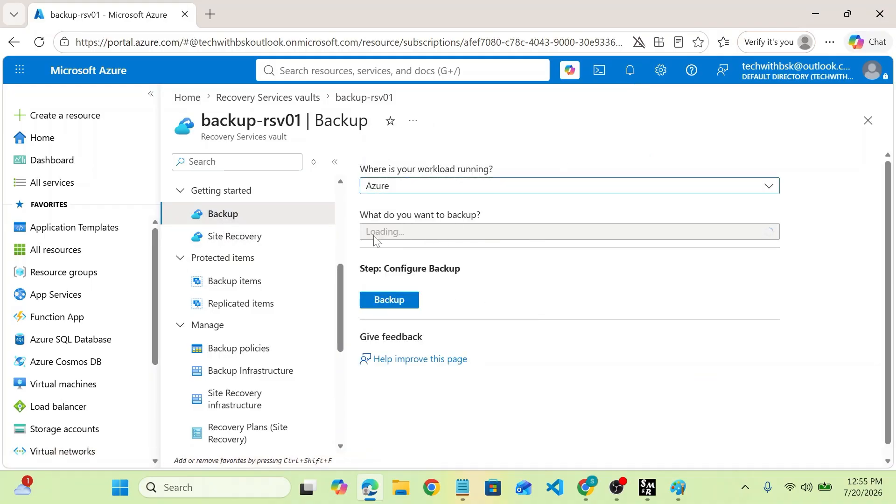
click(234, 280)
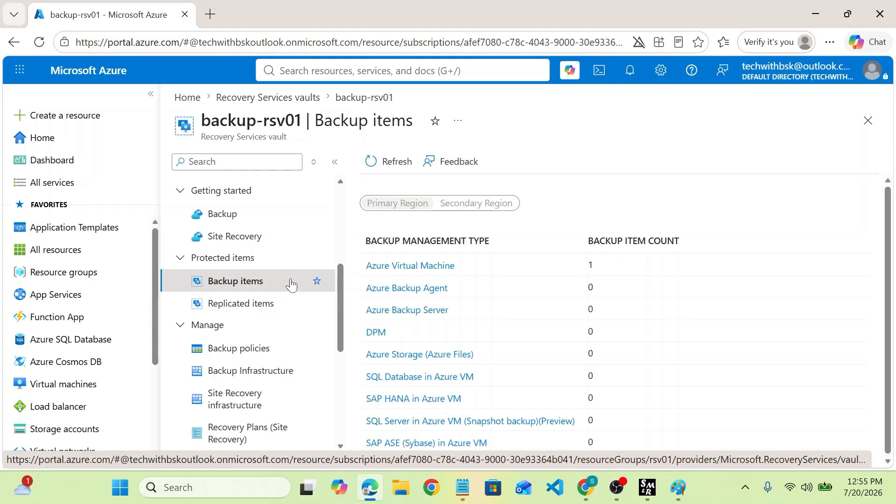
click(429, 265)
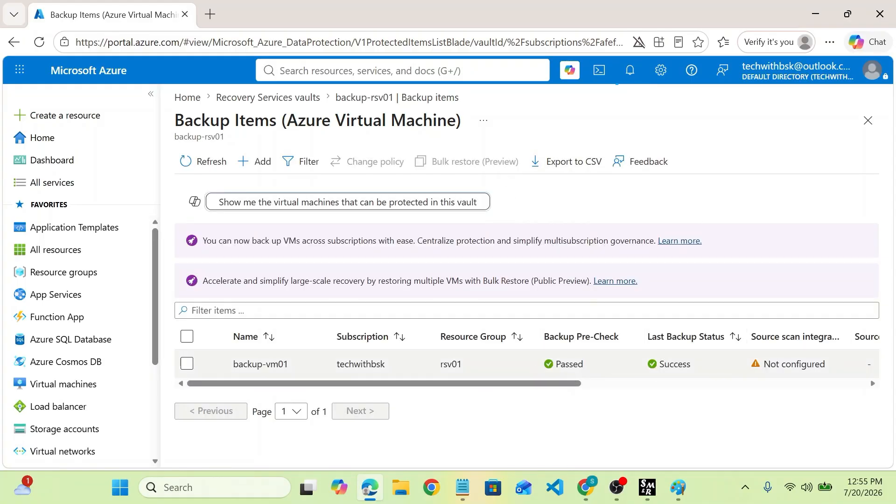
Step: Open the backup details of backup-vm01 and review its essentials and recovery points
scroll(694, 361, right, 10)
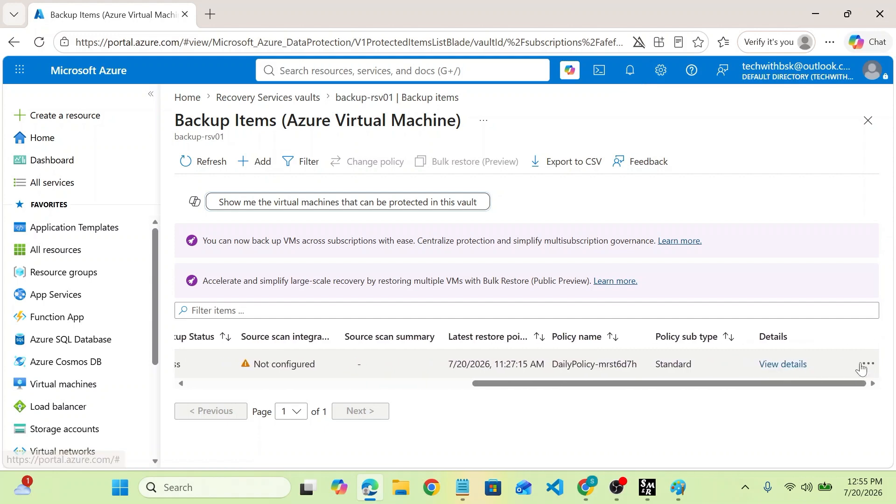
click(789, 364)
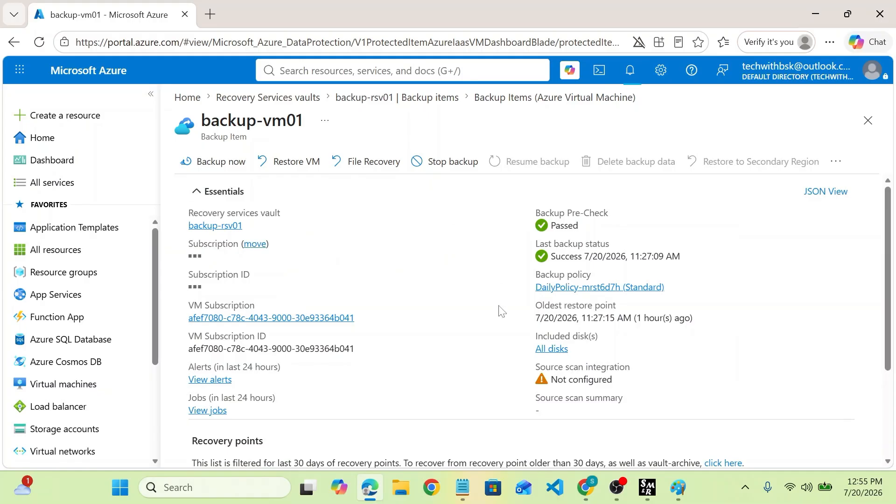
scroll(499, 310, down, 3)
scroll(324, 227, up, 3)
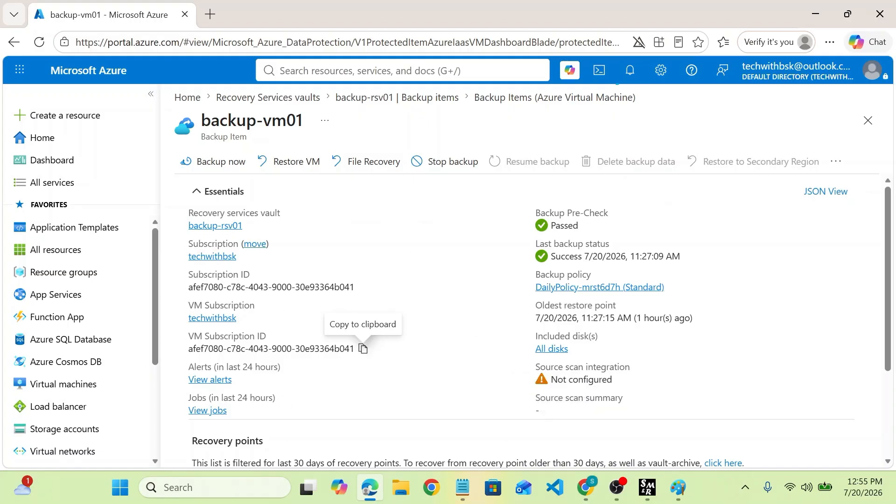
Step: Start restoring backup-vm01 and select the 7/20/2026, 11:27:15 AM restore point
click(288, 163)
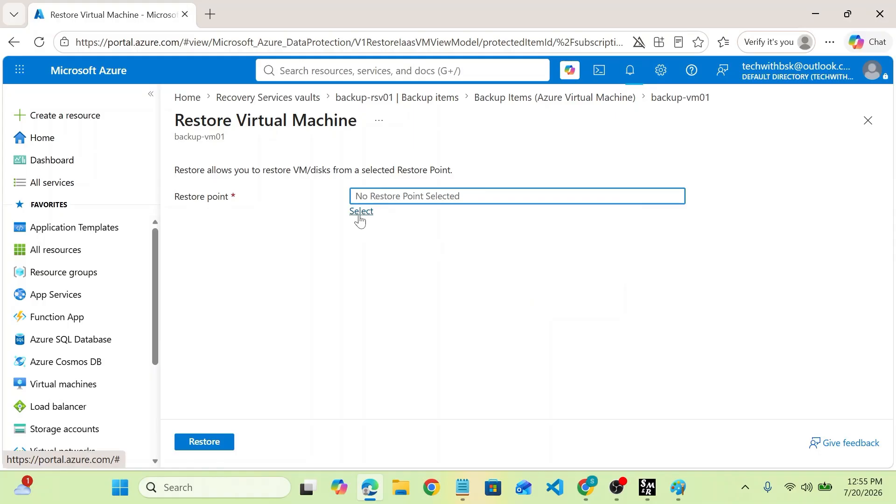
click(360, 221)
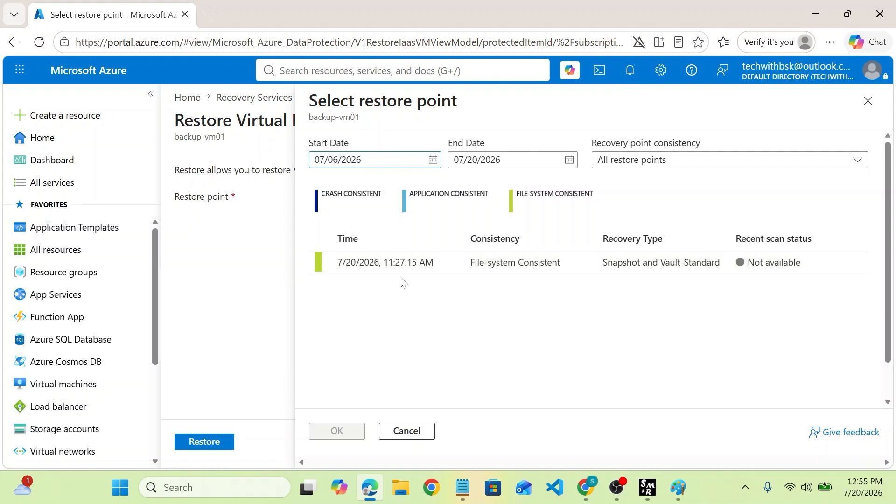
click(513, 262)
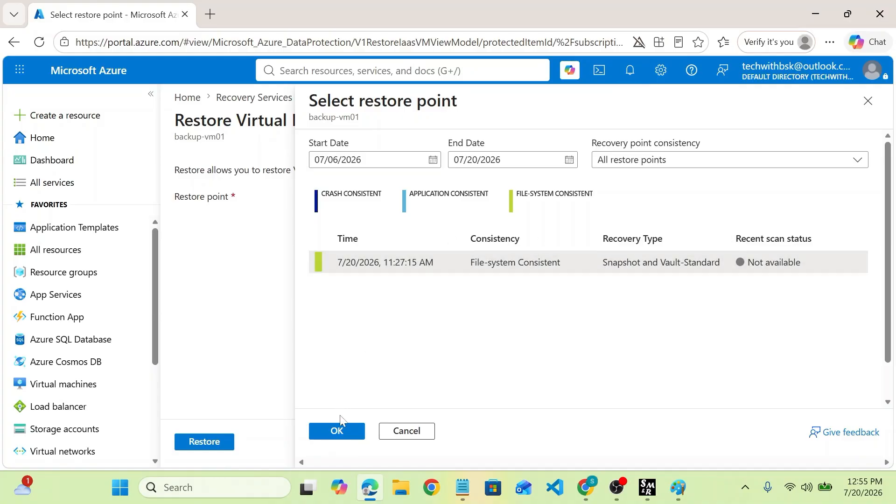
click(339, 431)
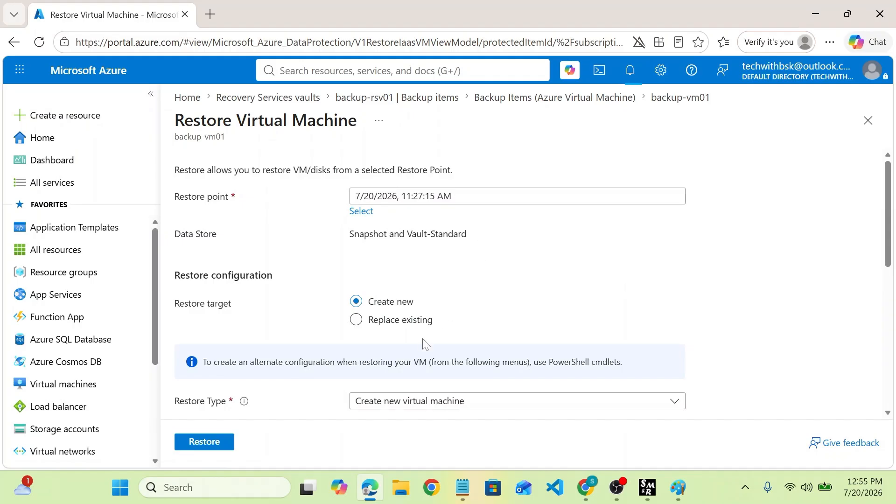
Step: Compare the options of the Replace existing restore target with those of Create new, ending on Create new
scroll(425, 343, down, 3)
scroll(424, 344, up, 1)
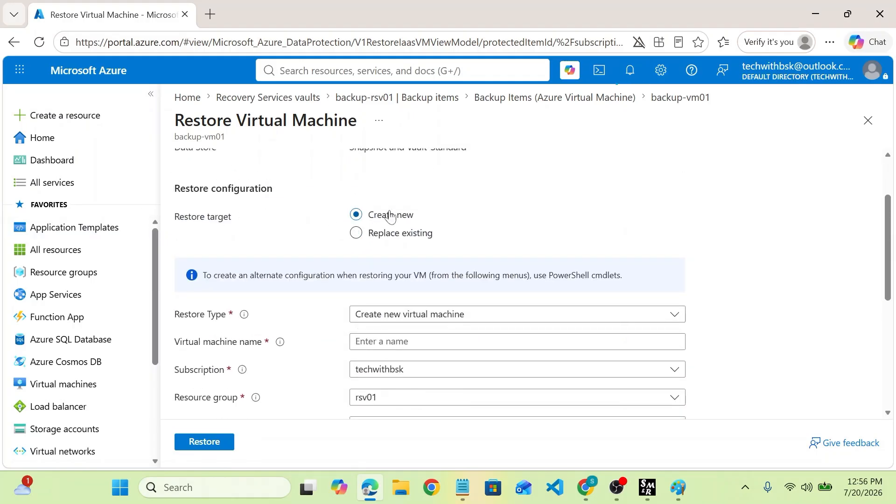
click(355, 232)
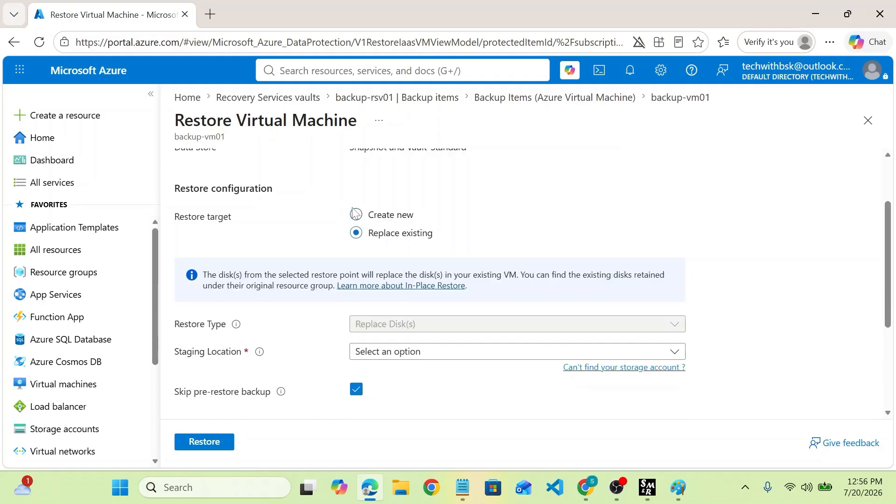
click(355, 215)
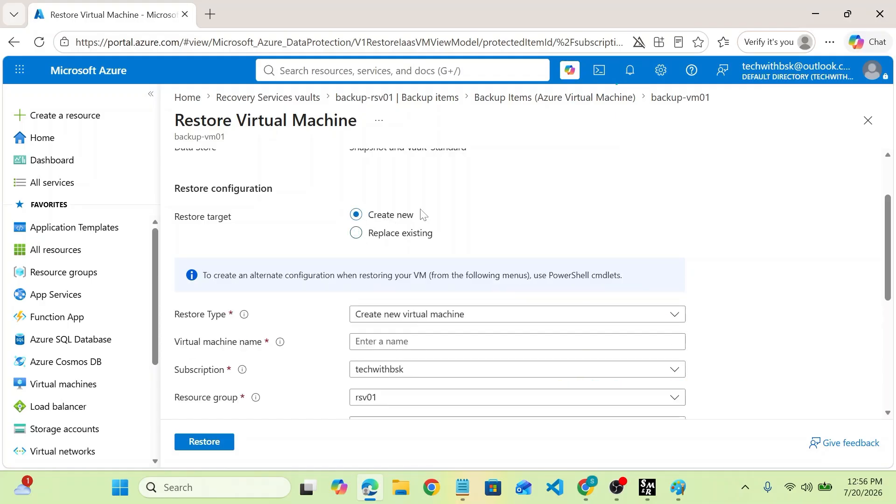
Step: Review the Create new restore settings, including the virtual network choices, staging location and restore identity
scroll(497, 300, down, 3)
click(413, 228)
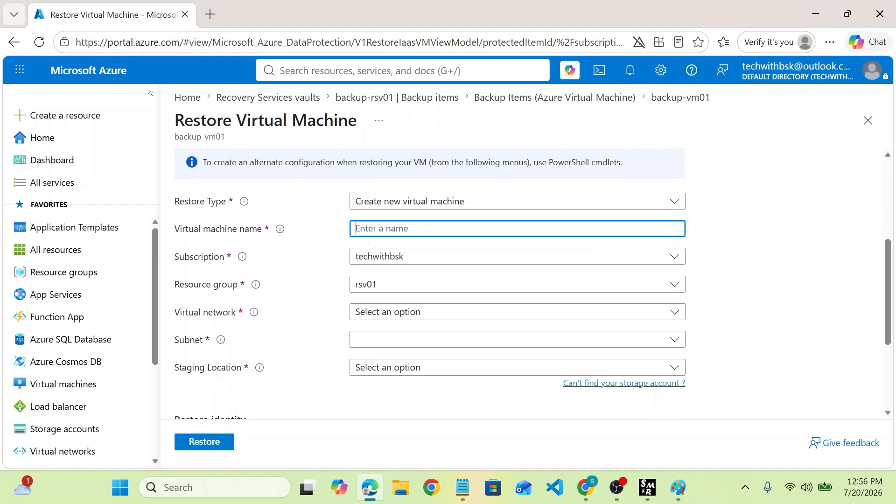
scroll(414, 238, down, 3)
scroll(415, 238, up, 2)
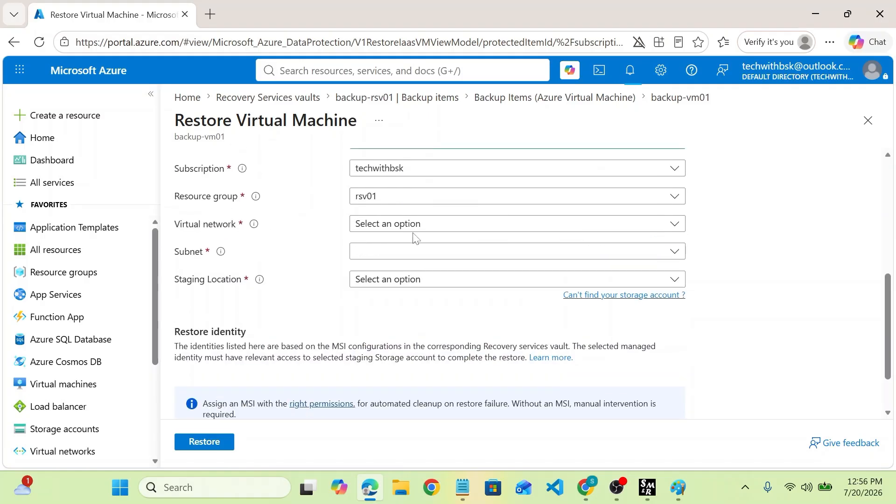
click(380, 226)
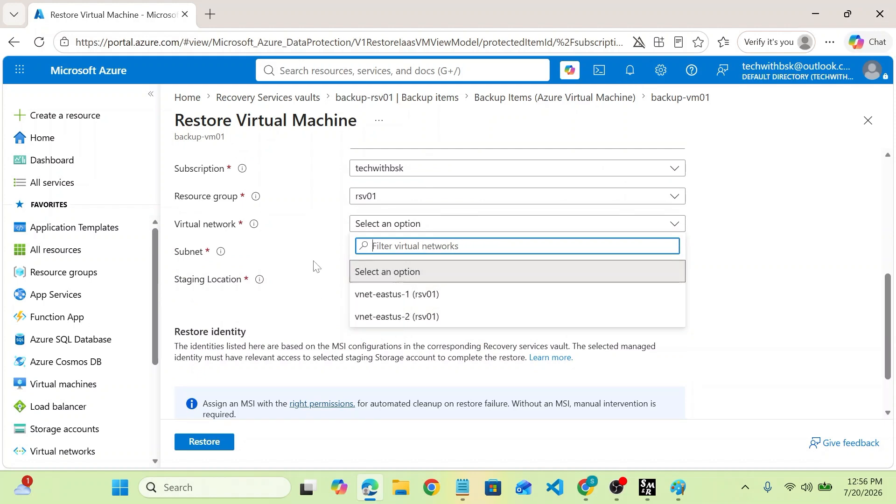
click(316, 240)
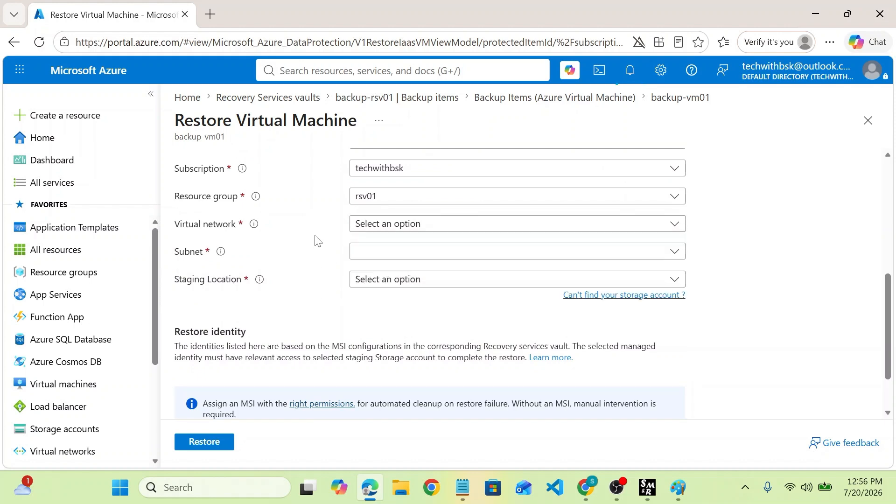
scroll(314, 240, down, 1)
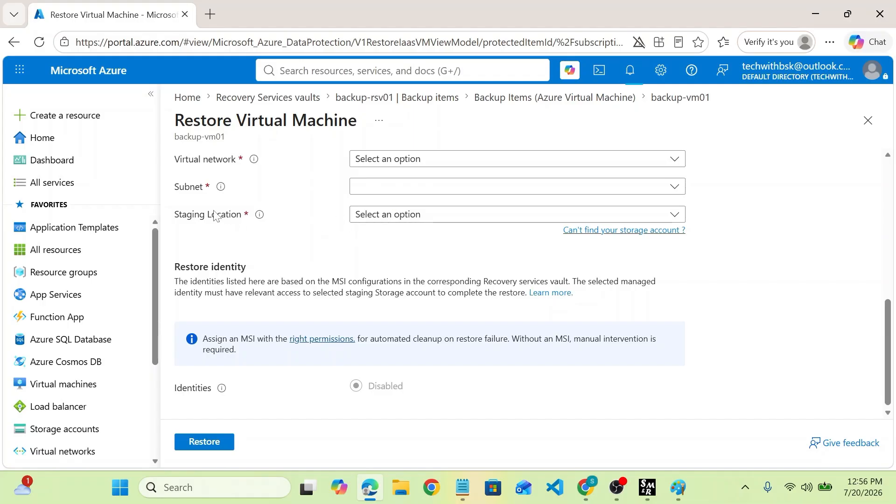
scroll(493, 240, down, 1)
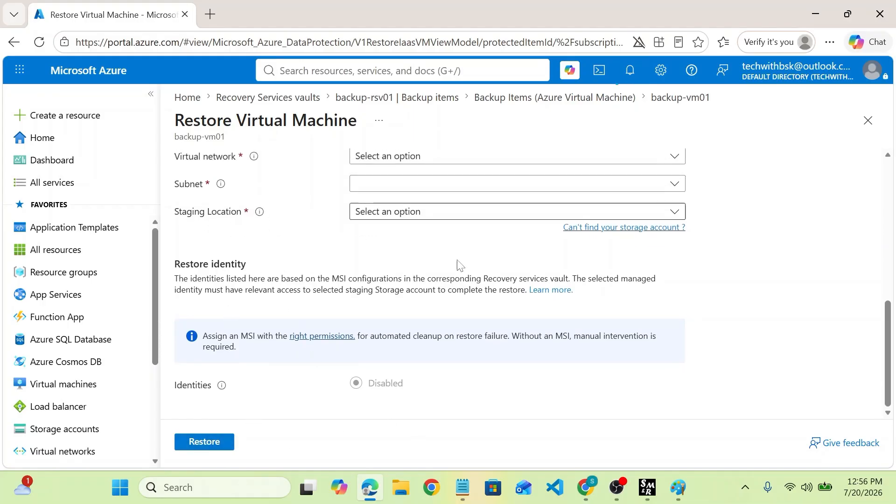
Step: Examine the restore form again from the restore point and target through the new virtual machine's name, network and staging fields
scroll(456, 262, up, 10)
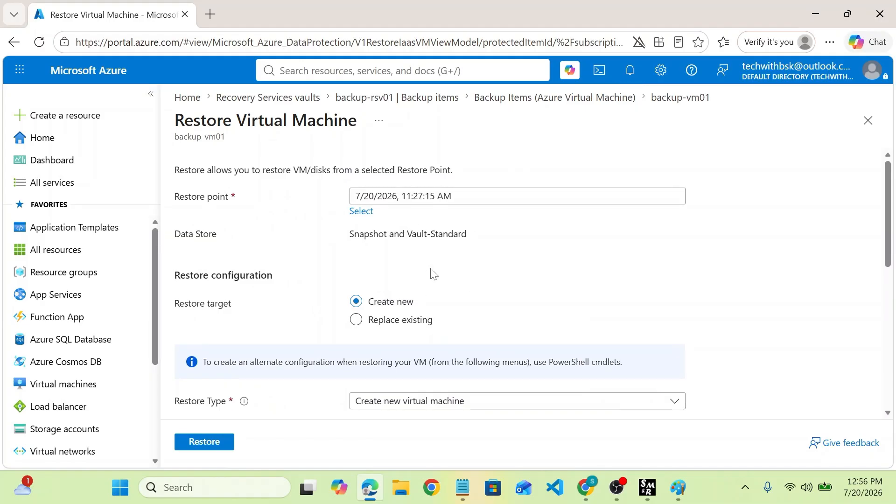
scroll(490, 354, down, 5)
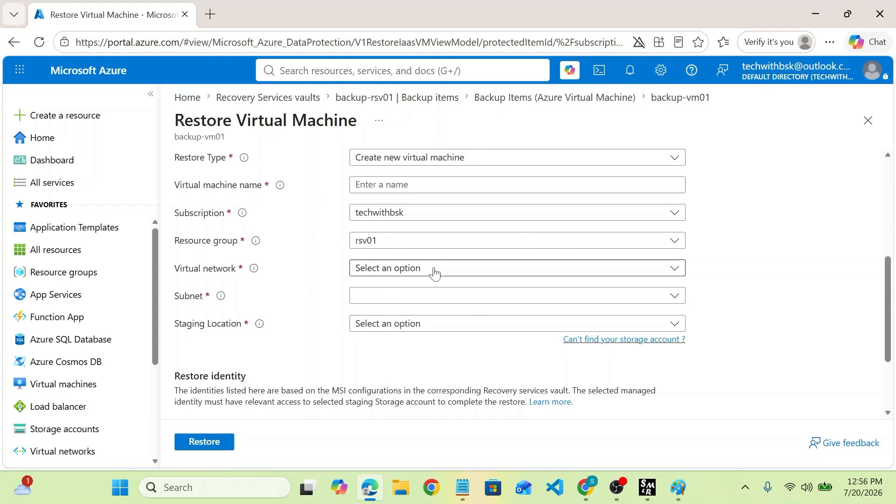
scroll(434, 273, up, 4)
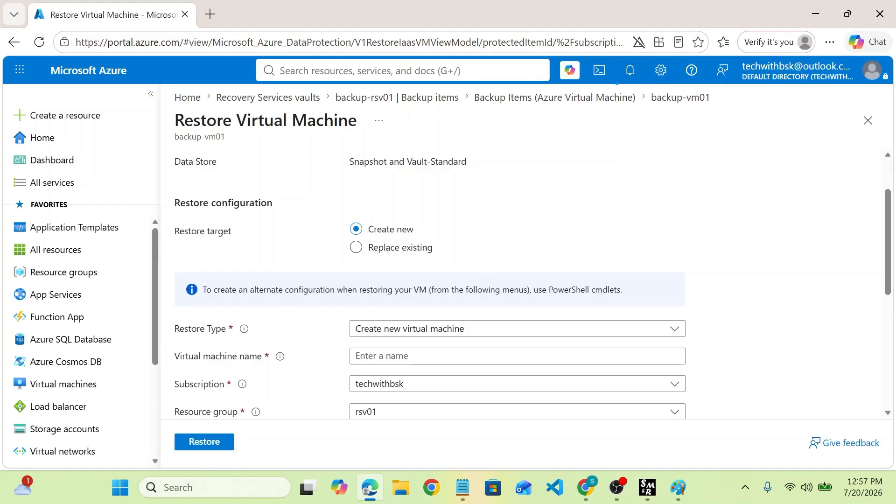
scroll(480, 268, up, 2)
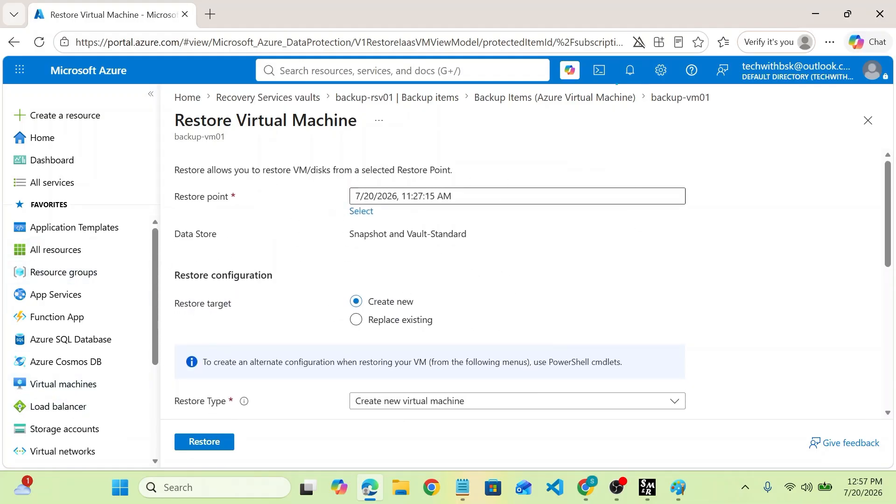
scroll(426, 237, down, 3)
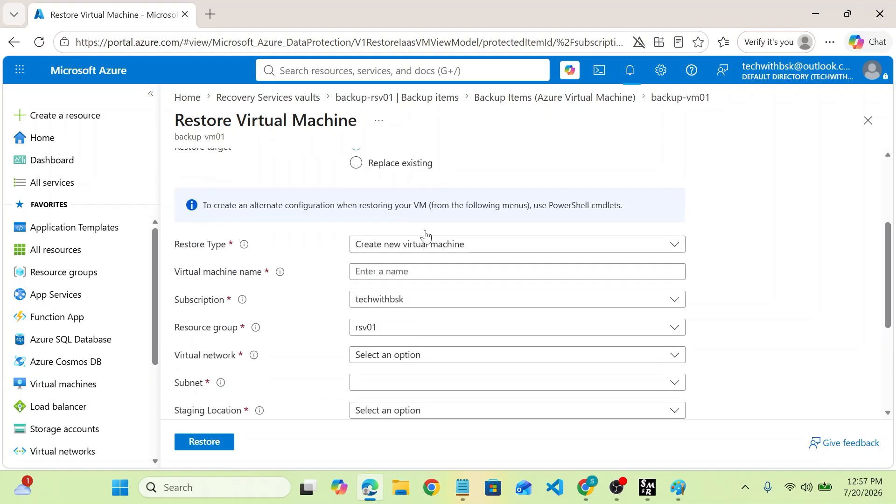
scroll(426, 237, up, 2)
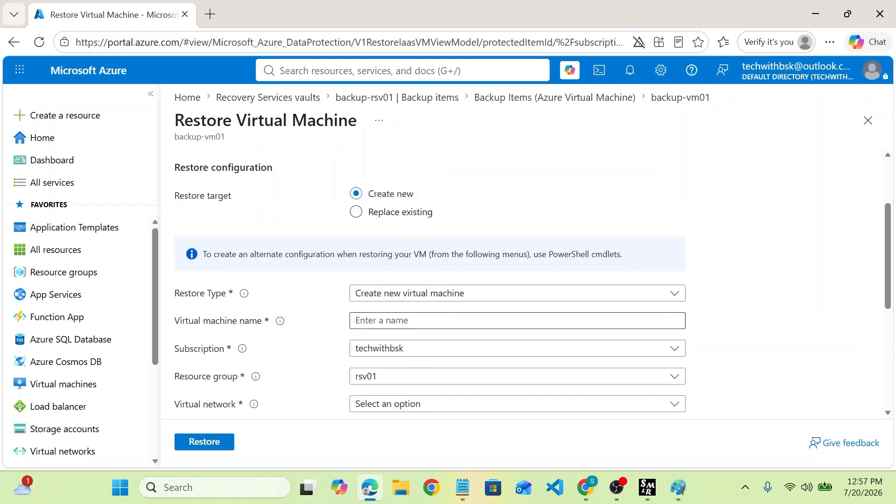
scroll(386, 340, down, 1)
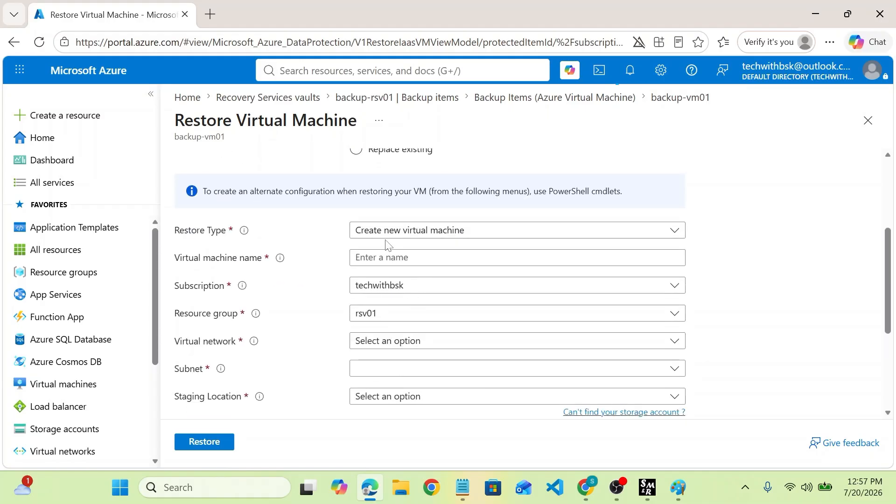
click(403, 257)
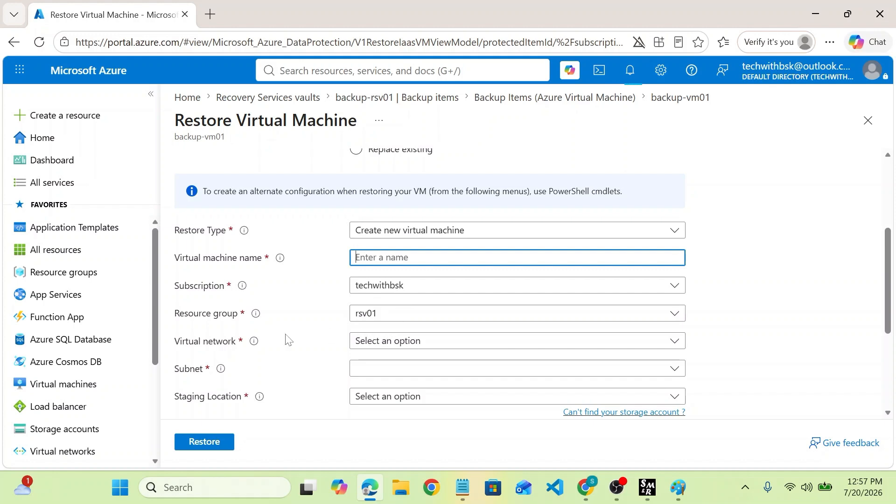
scroll(411, 315, down, 2)
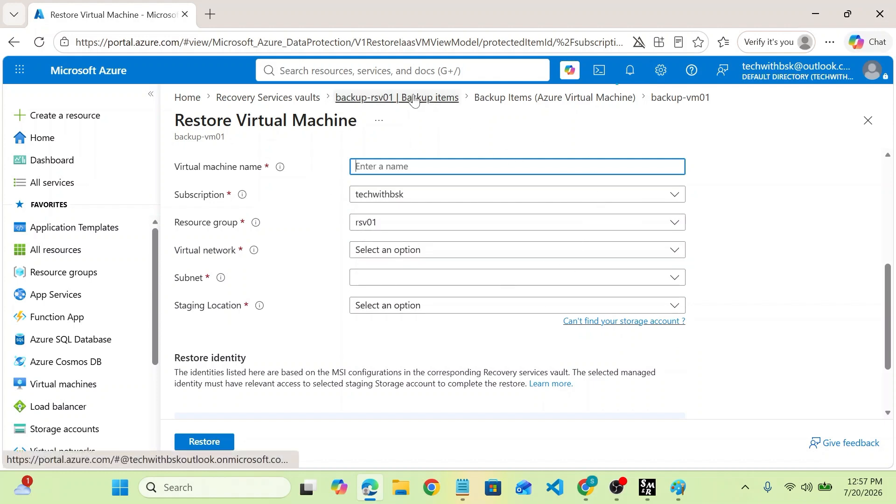
Step: Leave the restore form, open the RS-rsv03 Recovery Services vault and review its Site Recovery jobs
click(280, 103)
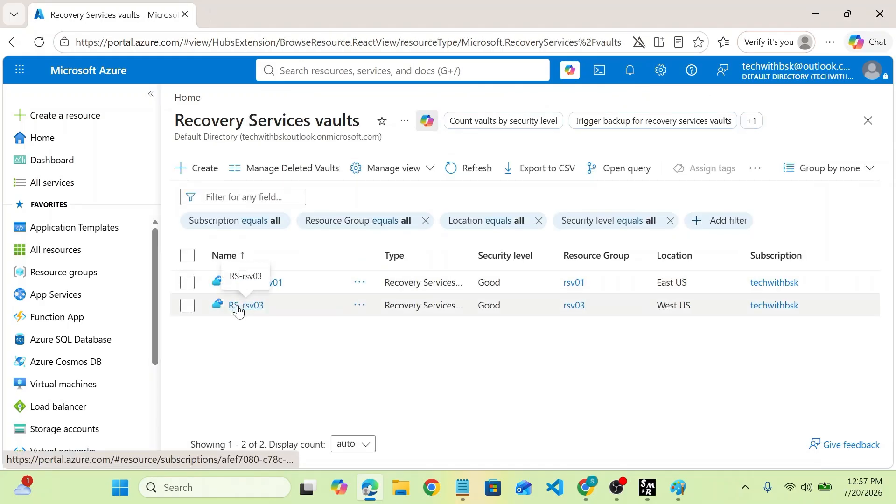
click(243, 306)
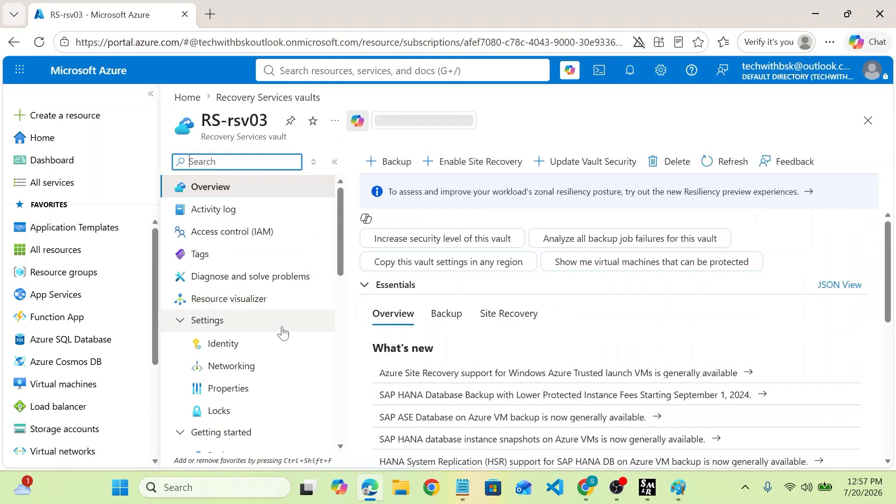
scroll(282, 332, down, 10)
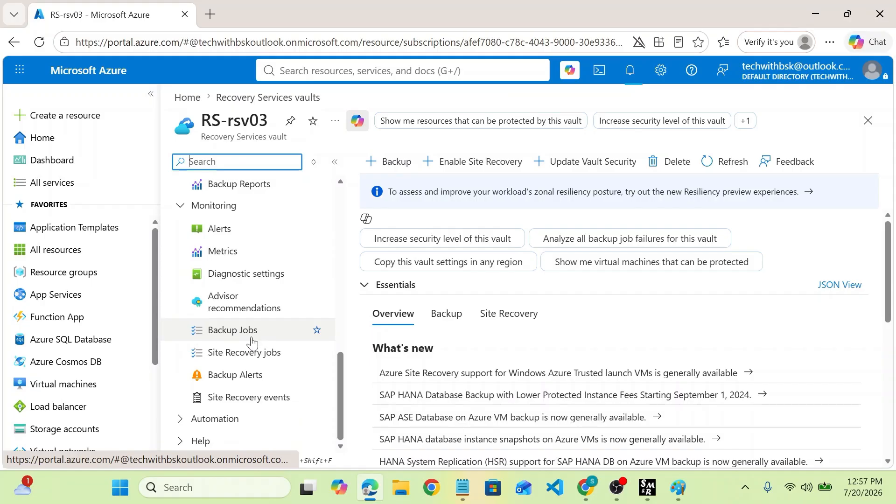
click(258, 357)
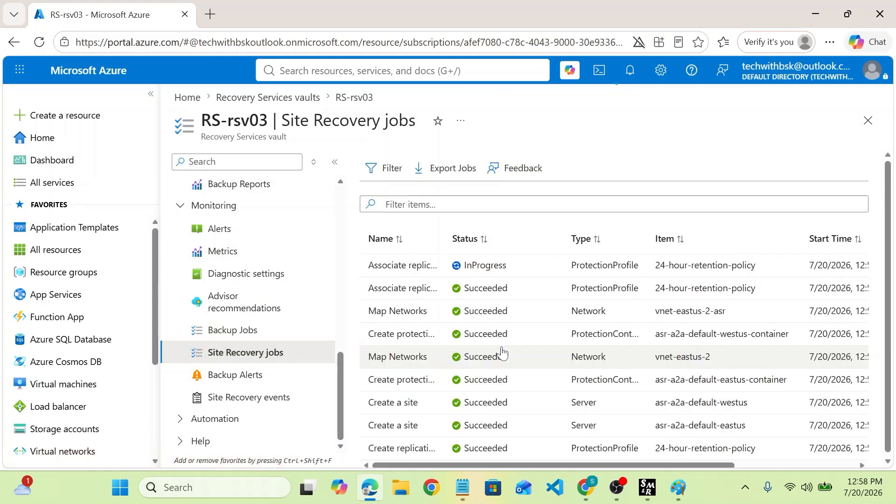
scroll(551, 407, down, 1)
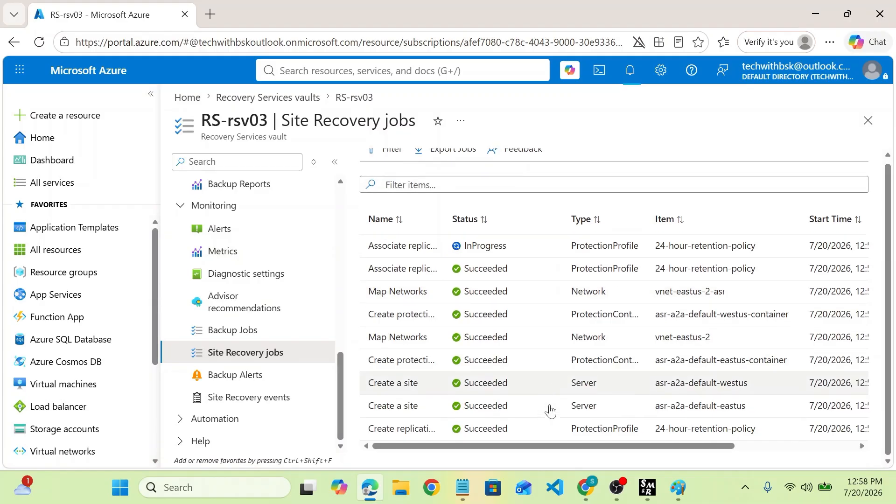
scroll(551, 407, up, 2)
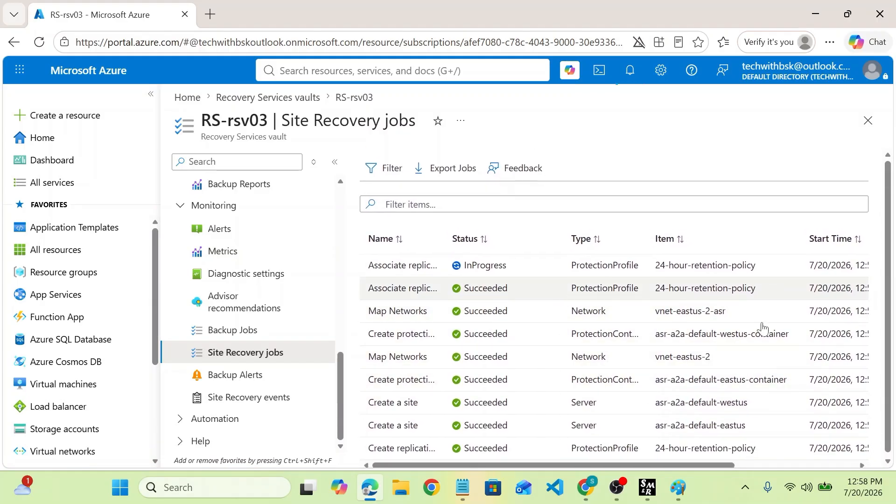
Step: Open the replicated items list of the RS-rsv03 vault
scroll(283, 382, up, 1)
scroll(283, 383, up, 7)
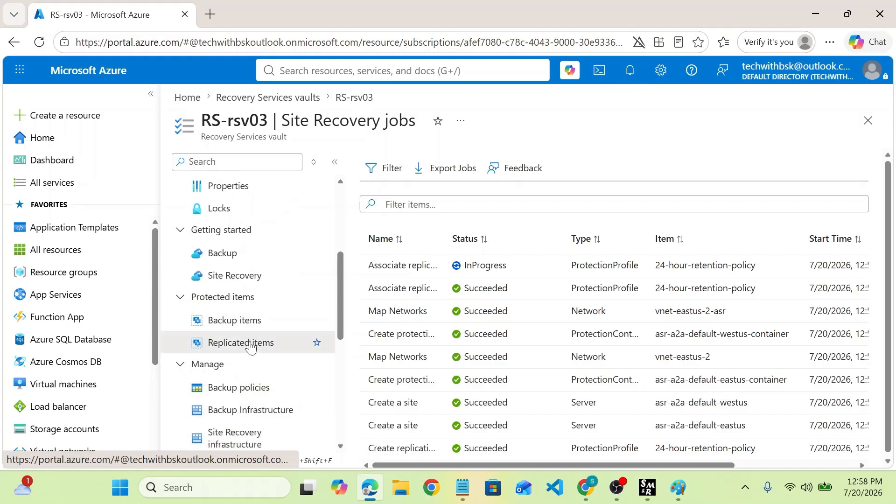
click(252, 346)
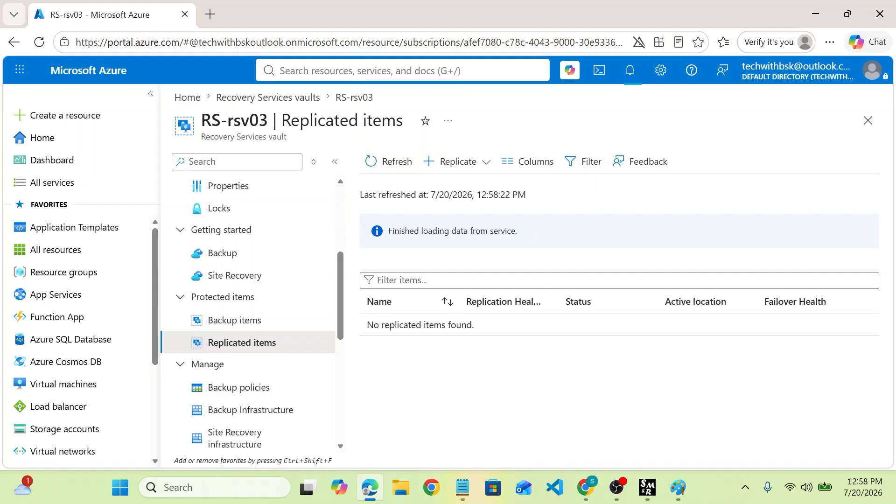
Step: Open the vault's Site Recovery getting-started page and look through the vault's management and monitoring sections
scroll(238, 411, down, 3)
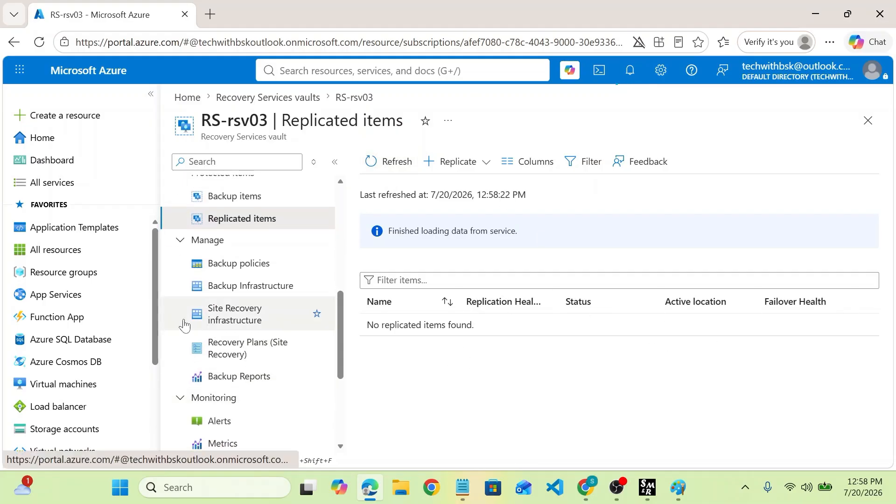
scroll(184, 320, up, 5)
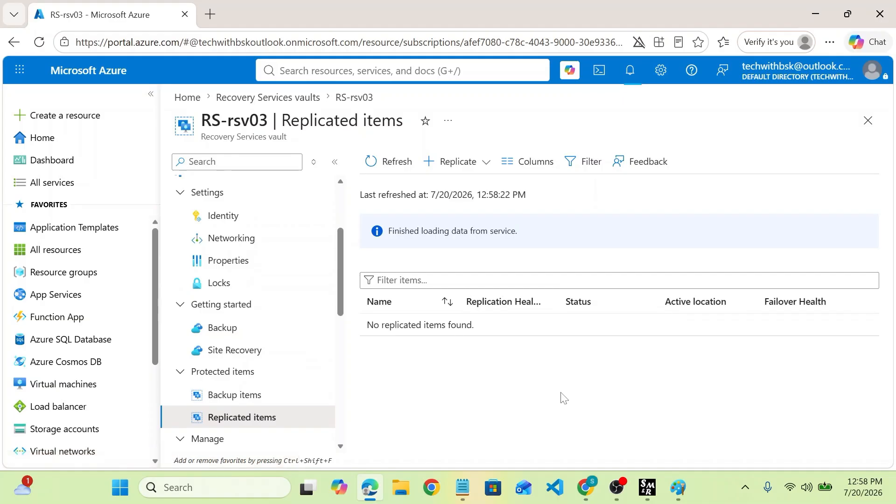
click(237, 356)
scroll(236, 356, down, 10)
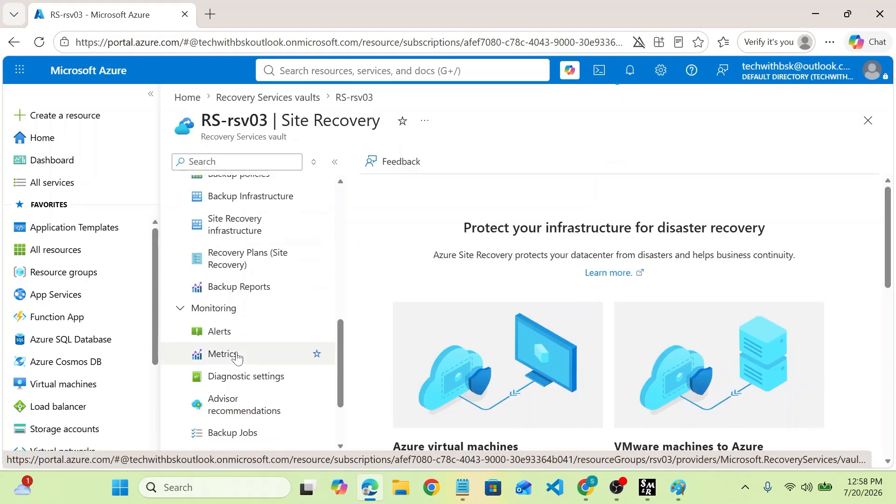
scroll(238, 359, up, 4)
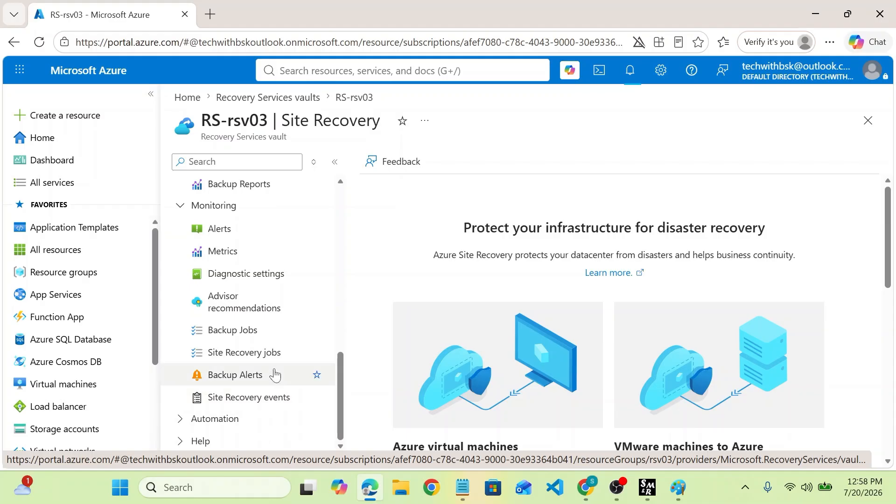
scroll(273, 373, up, 3)
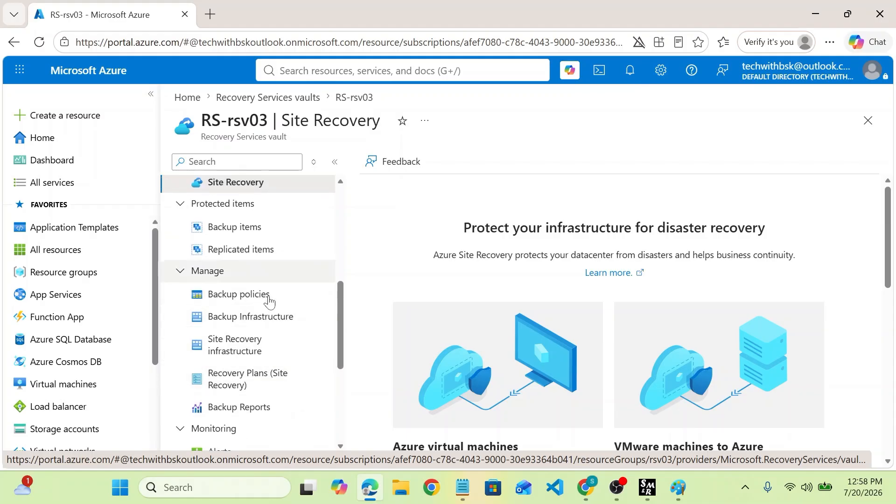
scroll(235, 290, up, 1)
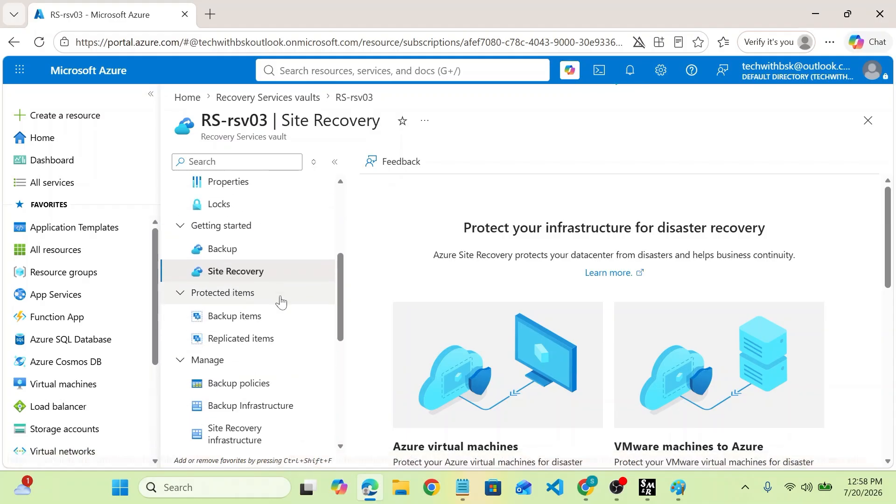
scroll(248, 386, down, 5)
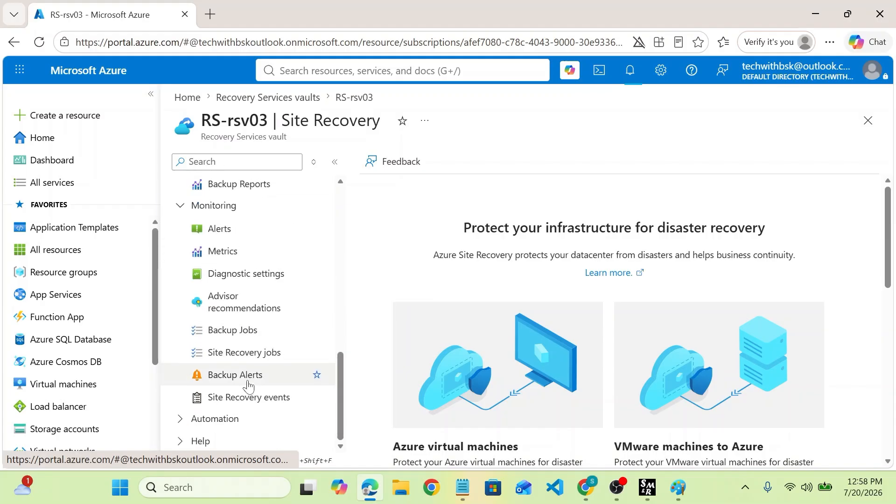
Step: Recheck the vault's Site Recovery jobs, and reopen and refresh its replicated items list
click(263, 354)
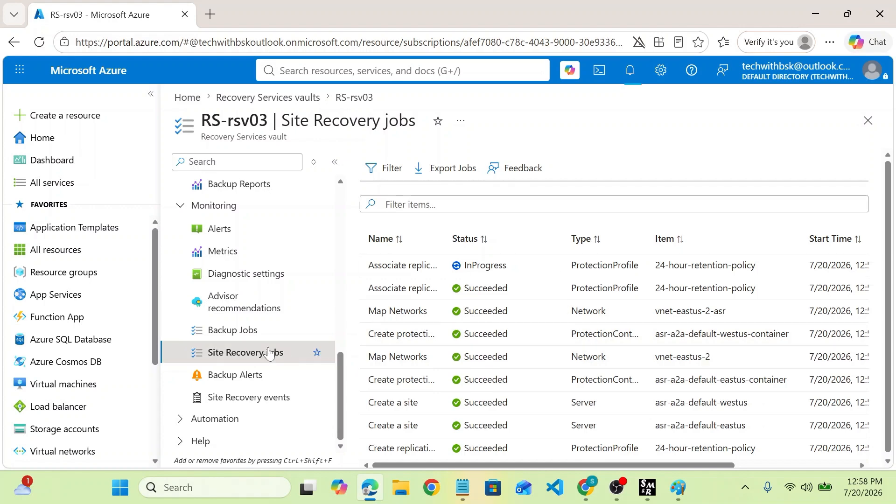
scroll(266, 350, up, 5)
scroll(247, 294, up, 1)
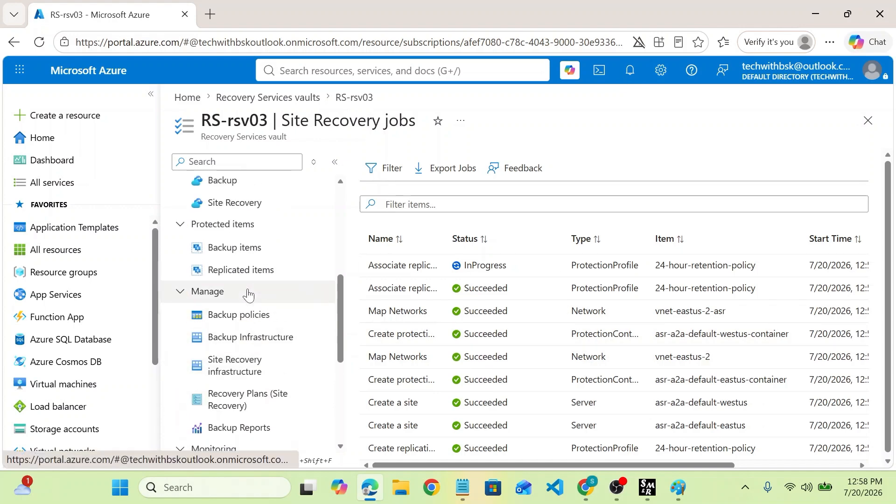
click(244, 272)
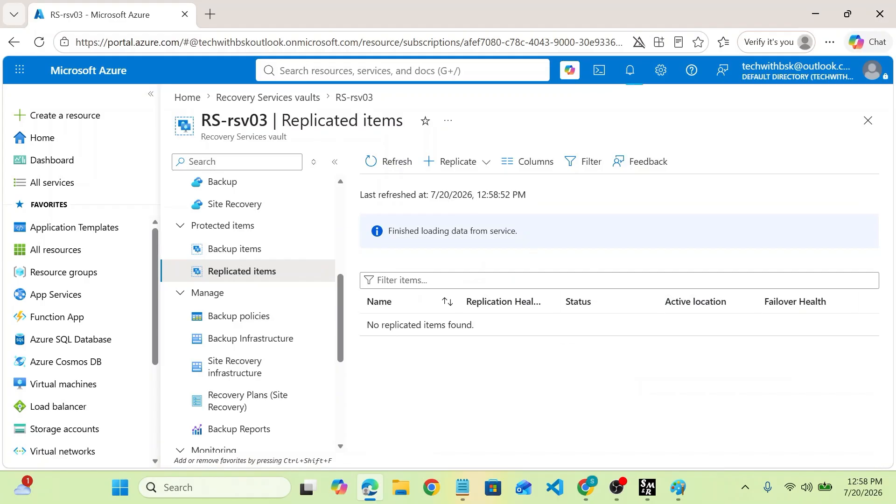
click(397, 173)
click(397, 173)
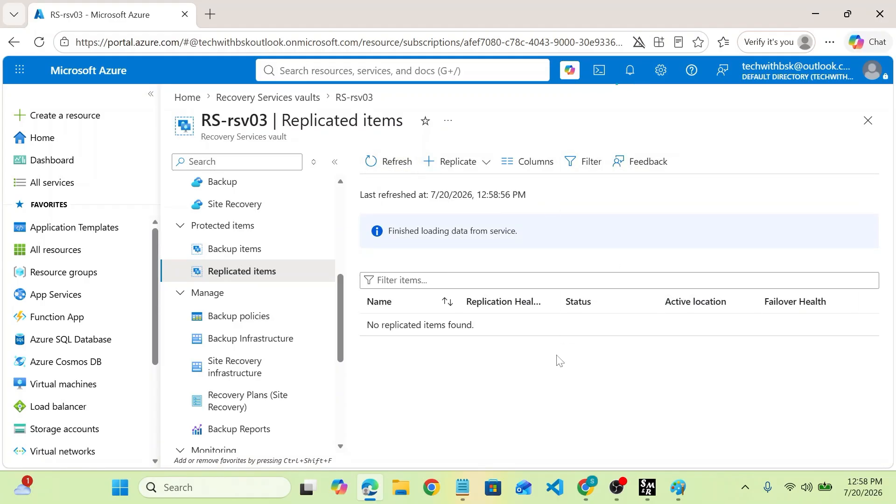